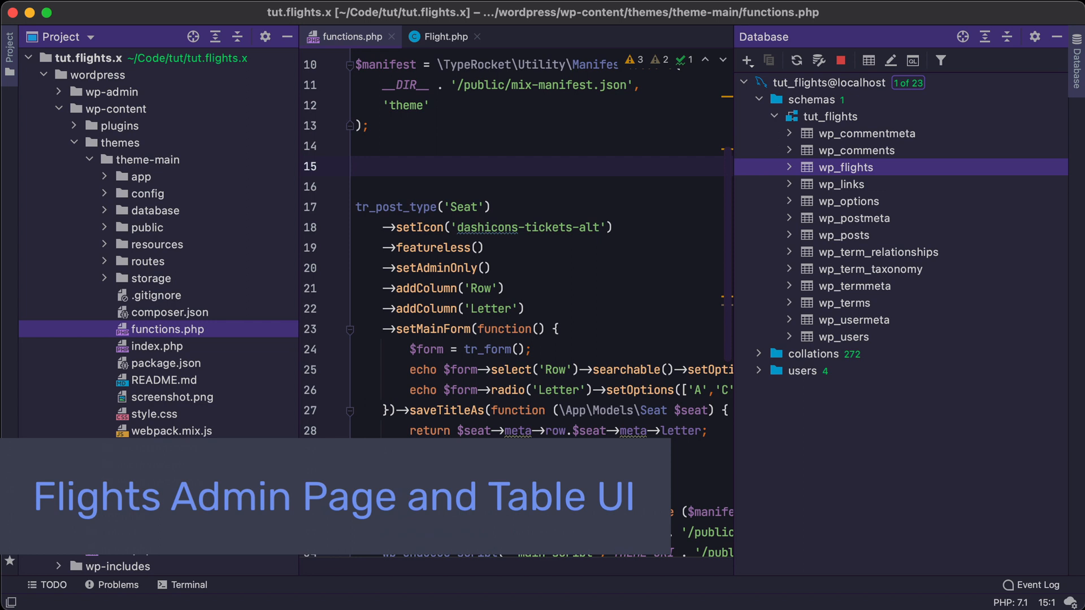
- Add tr_resource_pages('Flight', 'Slights'); on line 15 of functions.php
left_click(840, 167)
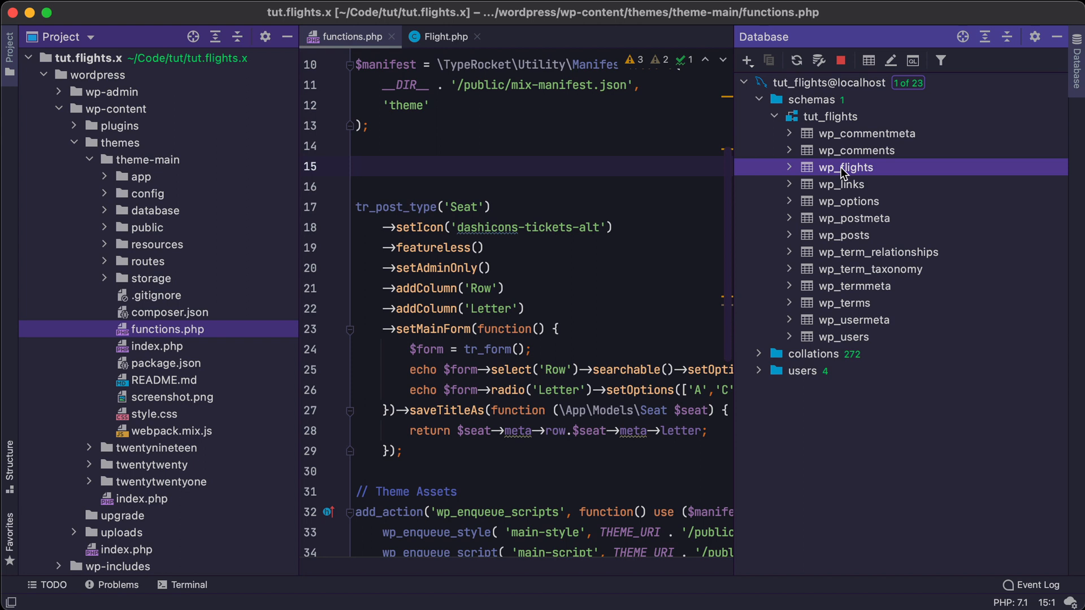
left_click(415, 167)
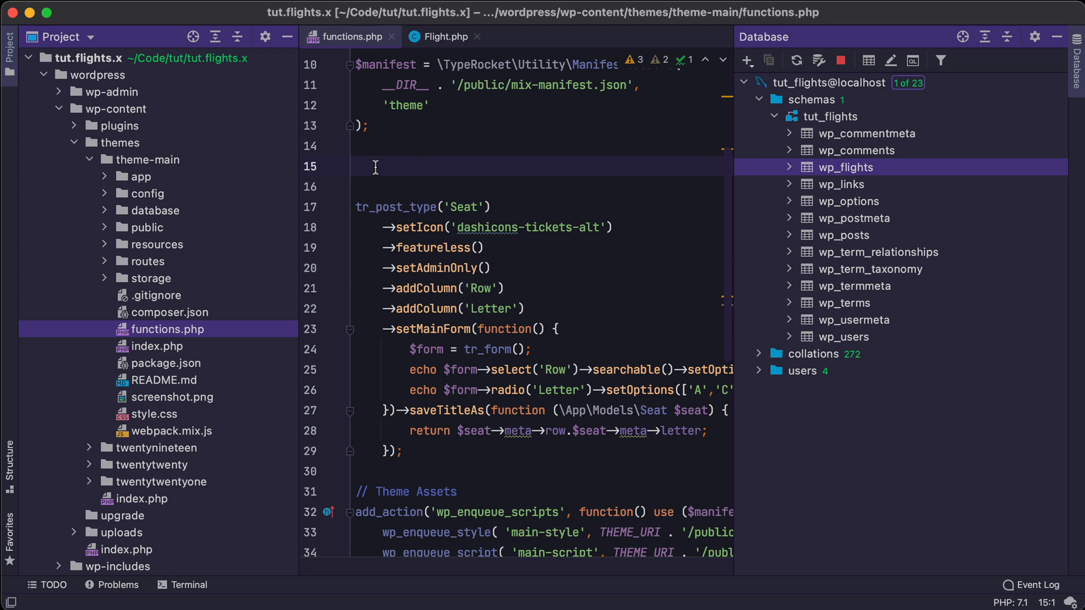
type("t")
type("r_r")
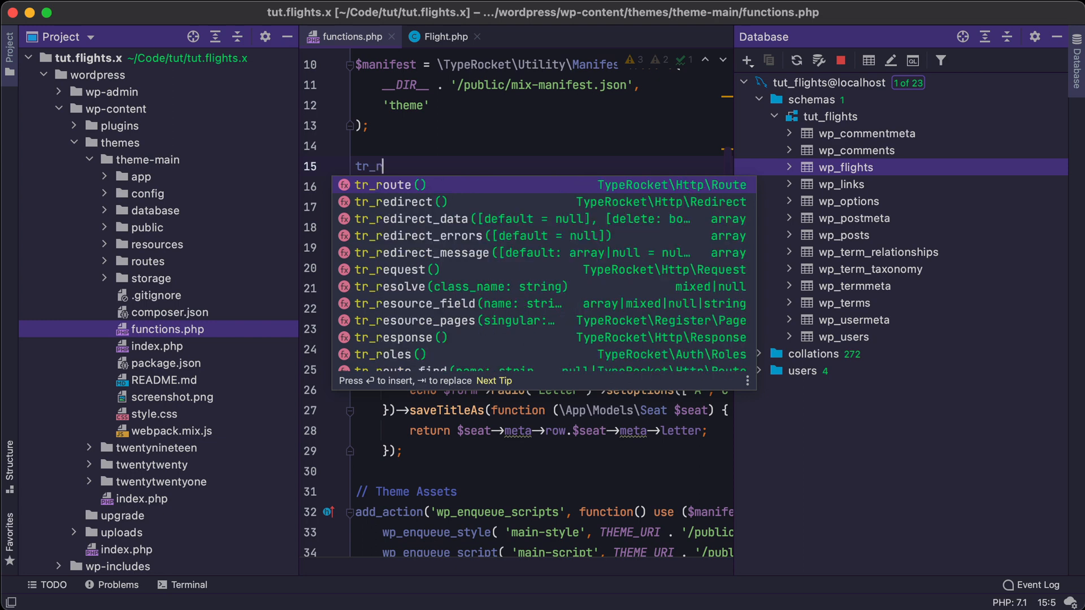
type("es")
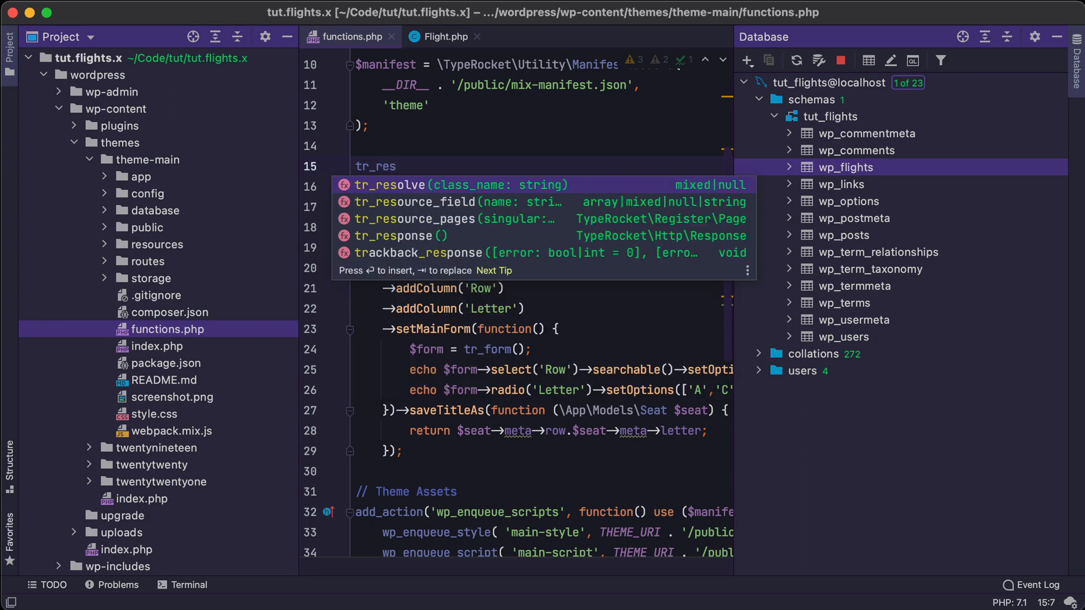
key("Down")
key("Down")
key("Return")
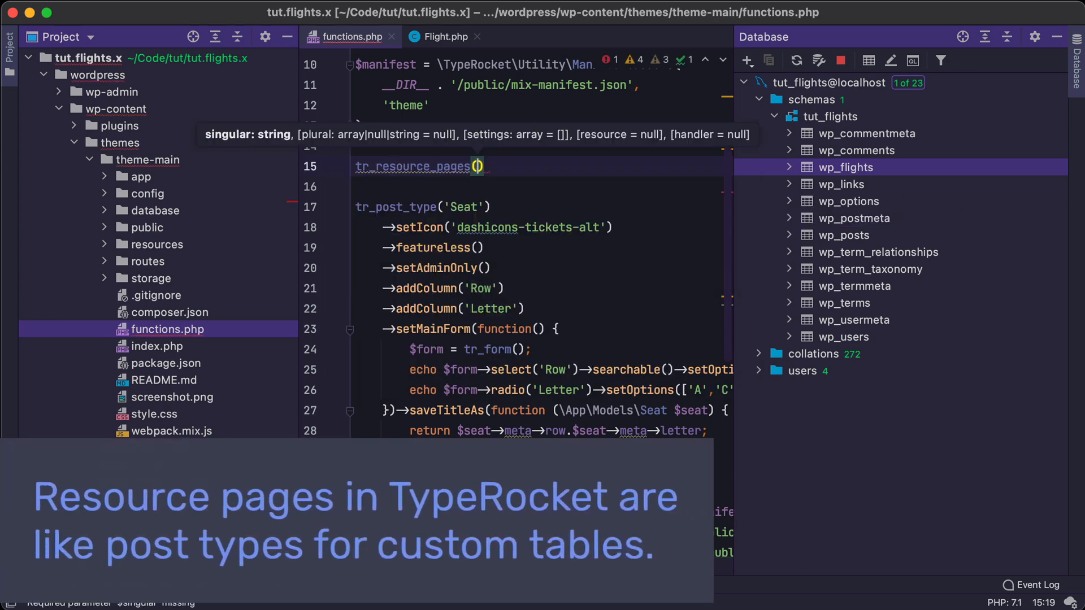
type("'")
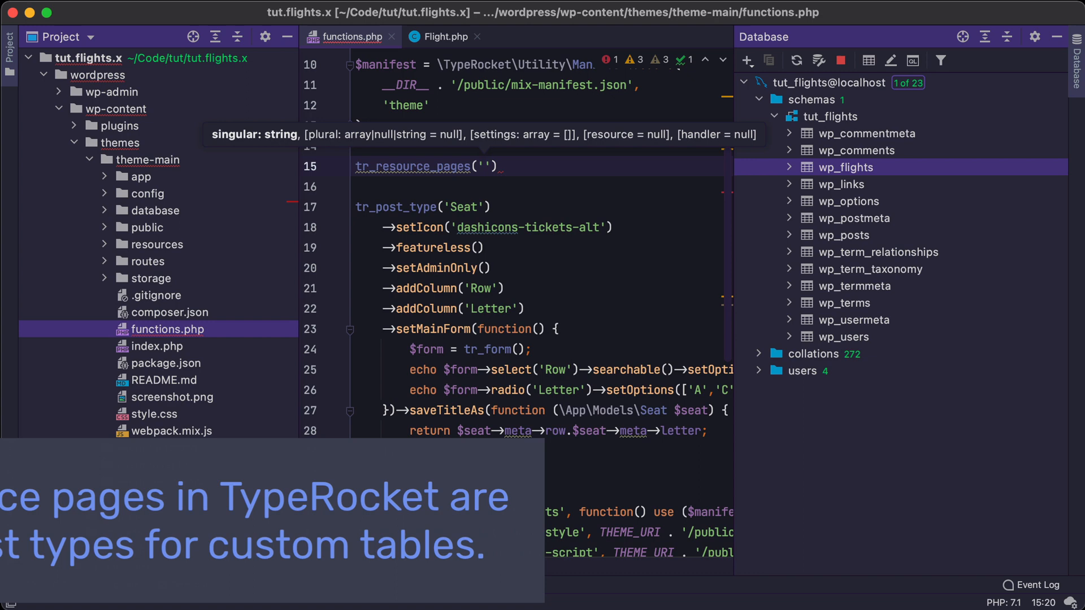
type("Flight")
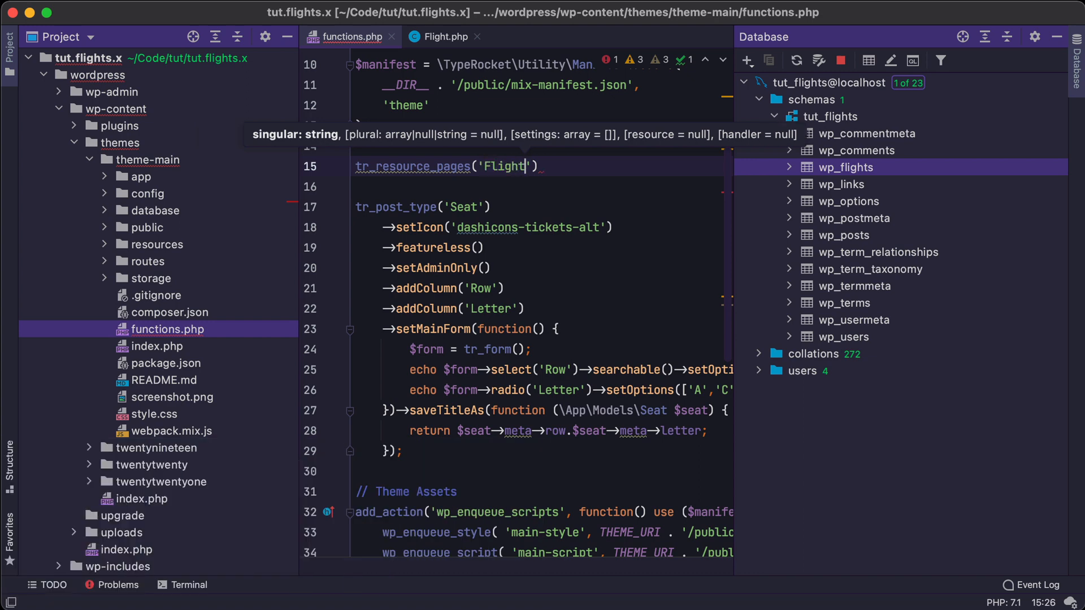
type("',  ")
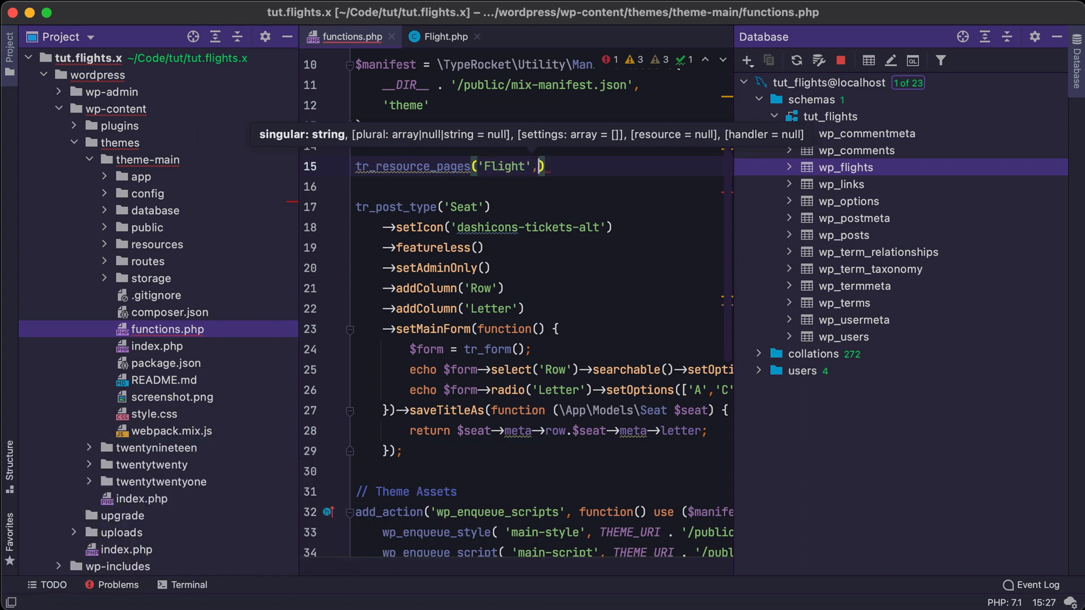
type("'flights")
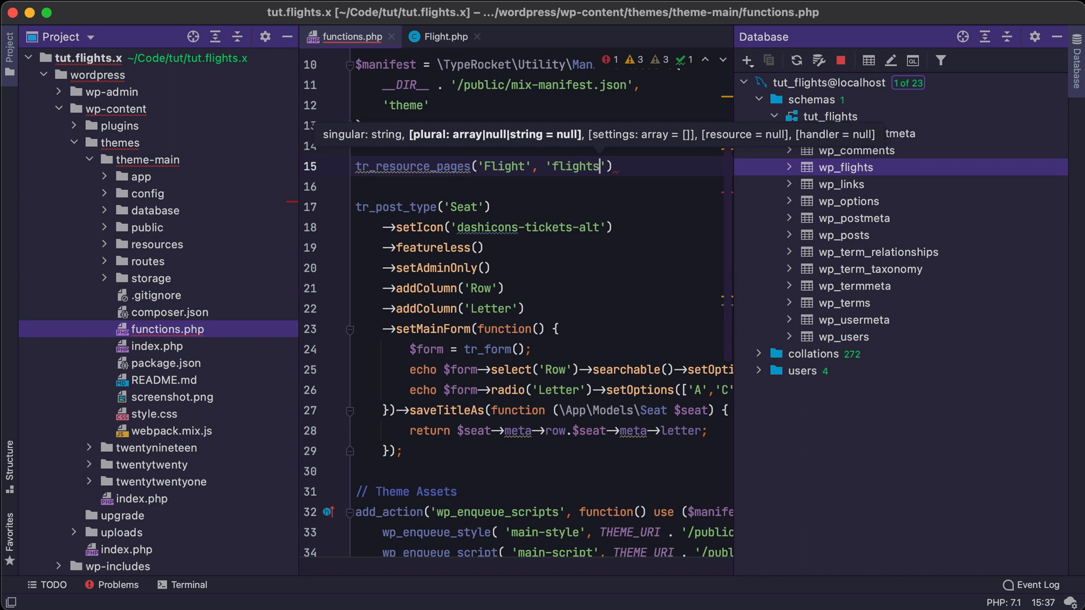
key("Left")
key("Left")
key("Left")
key("Left")
key("BackSpace")
type("S")
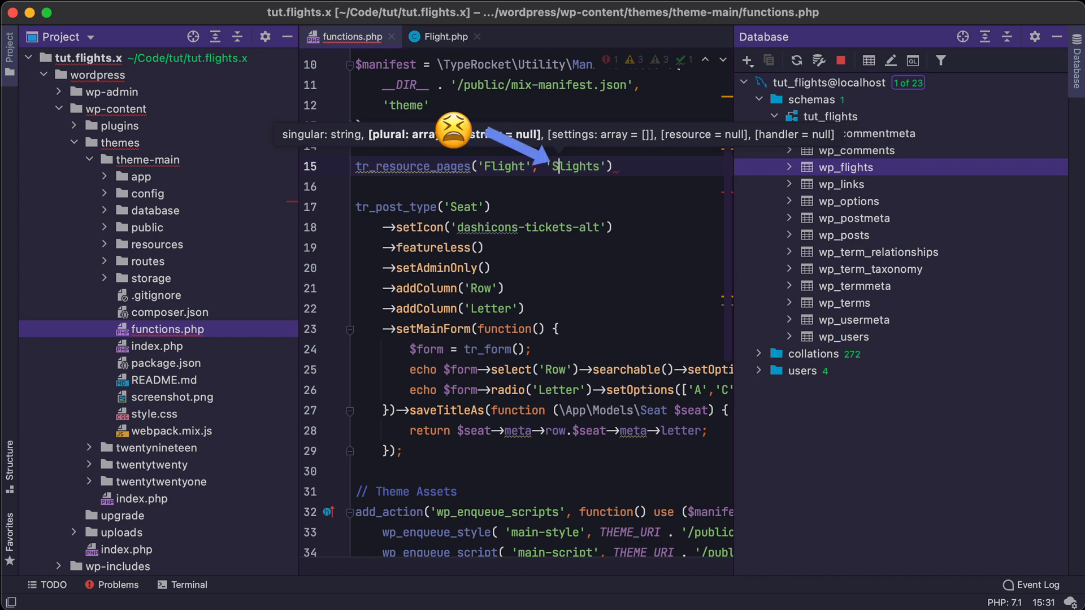
key("Right")
key("Right")
key("Right")
key("Right")
key("Right")
key("Right")
key("Right")
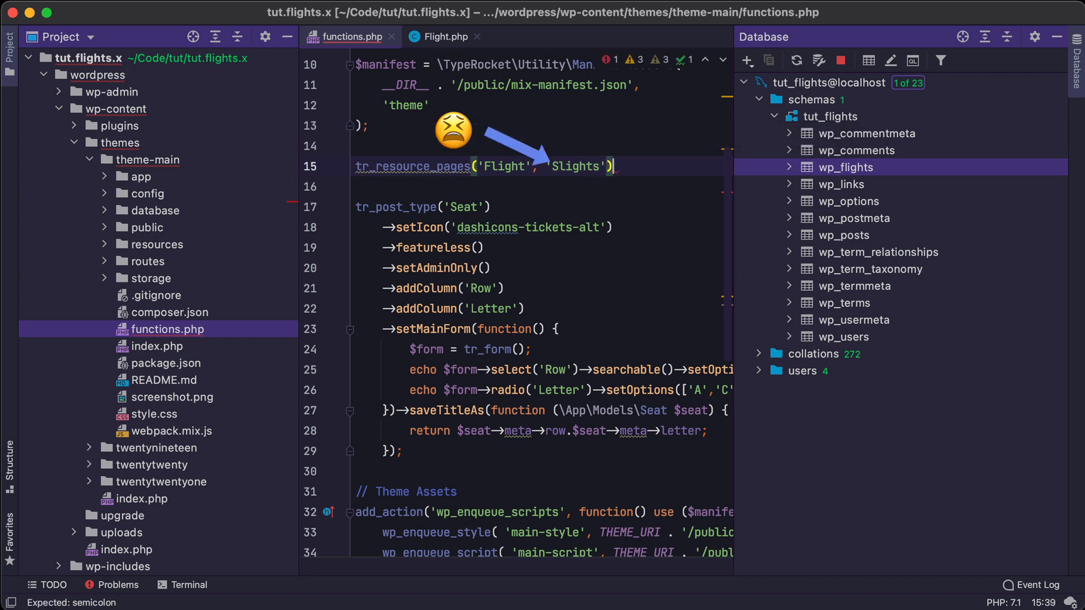
type(";")
- Point out the Seat post type block and the resource pages call against the wp_flights table
left_click(523, 207)
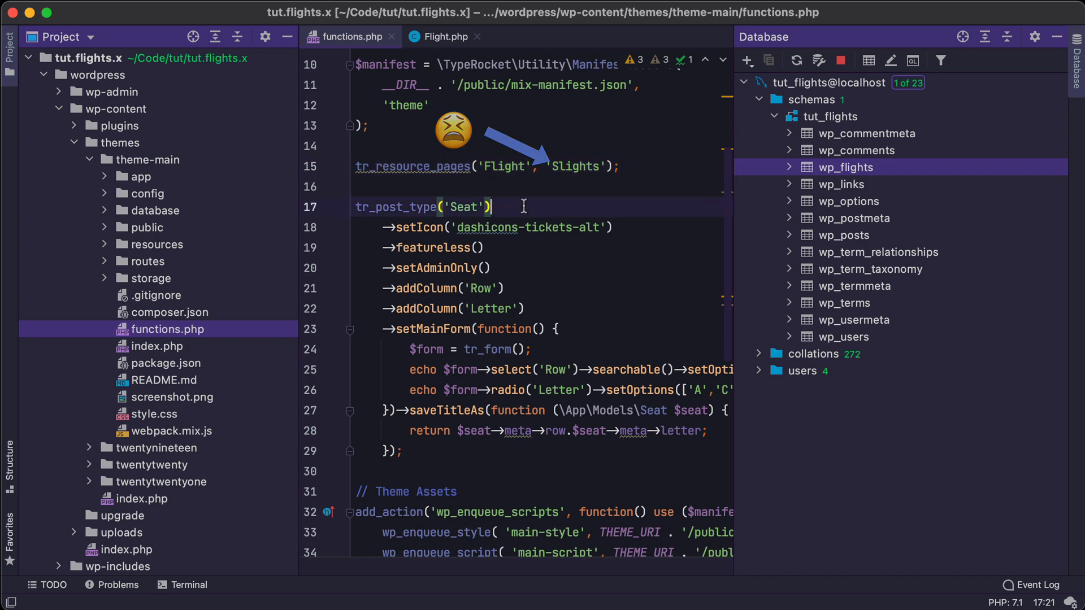
left_click_drag(356, 208, 466, 452)
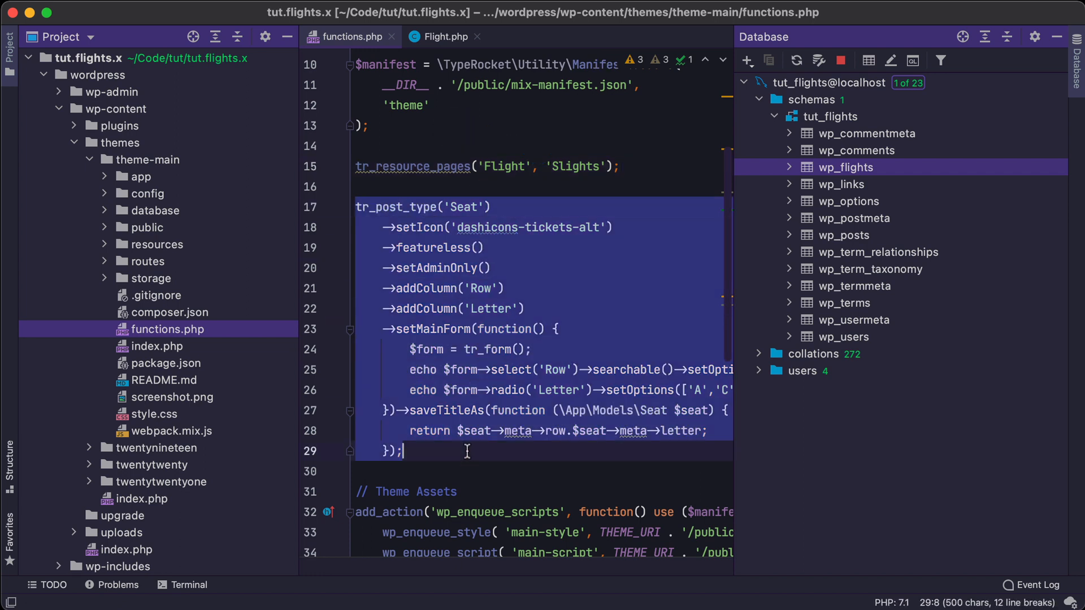
left_click_drag(619, 166, 354, 167)
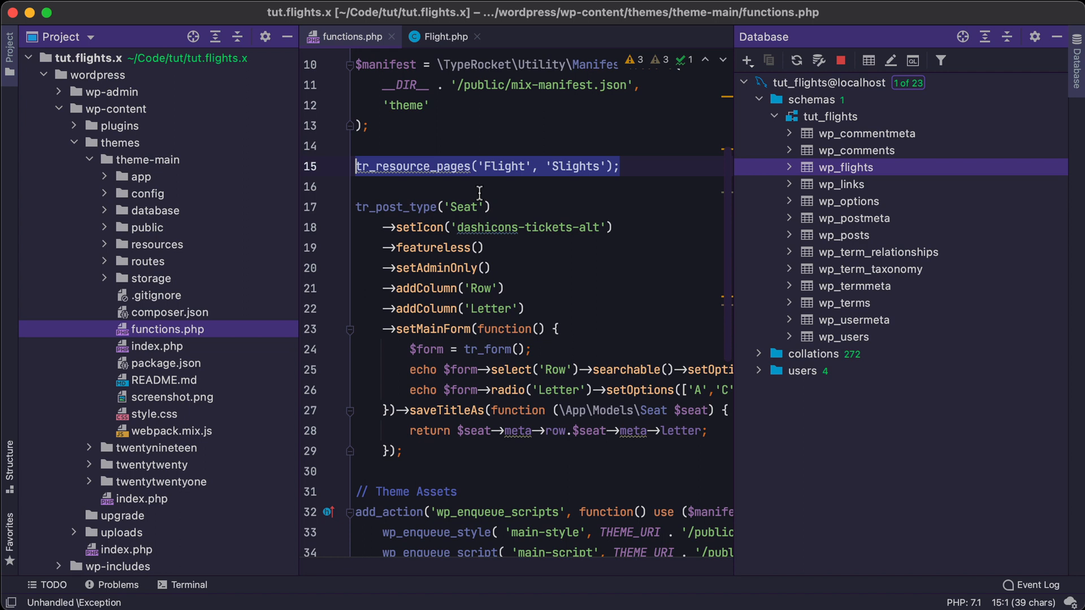
left_click(817, 168)
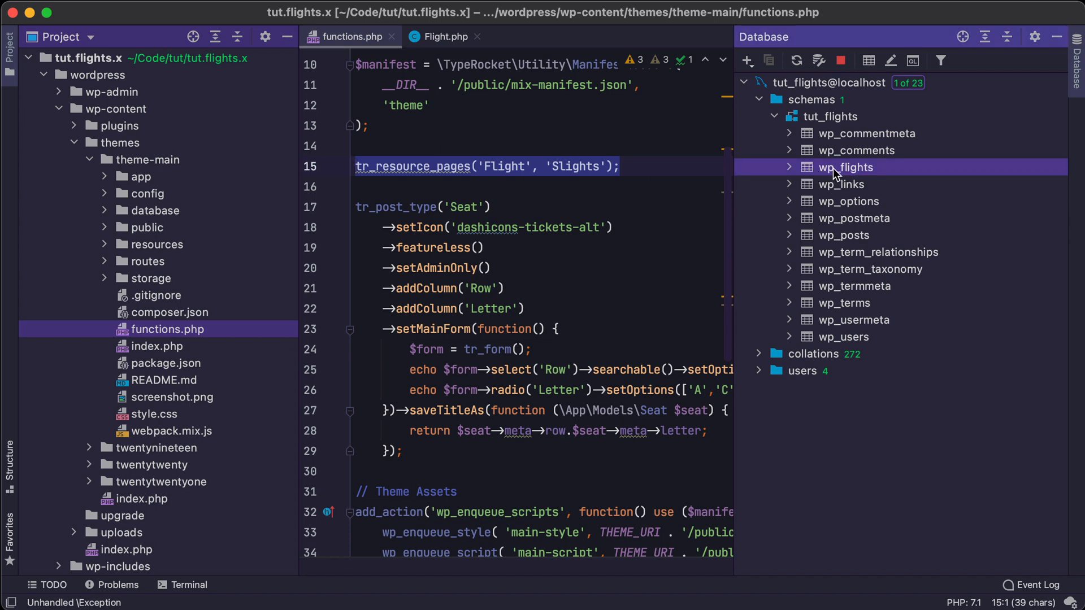
left_click_drag(619, 166, 363, 166)
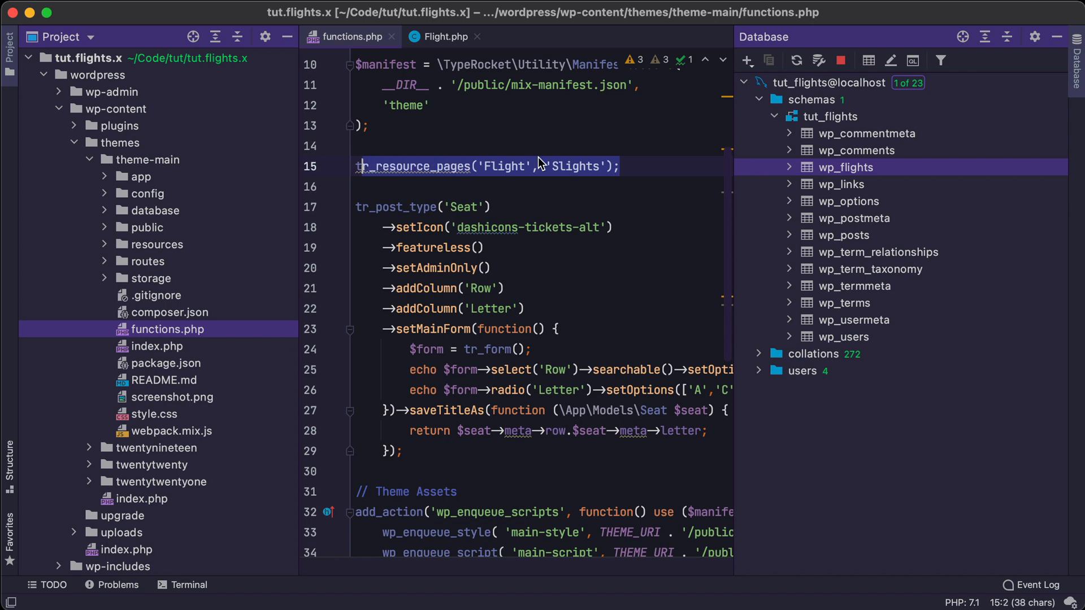
left_click(629, 166)
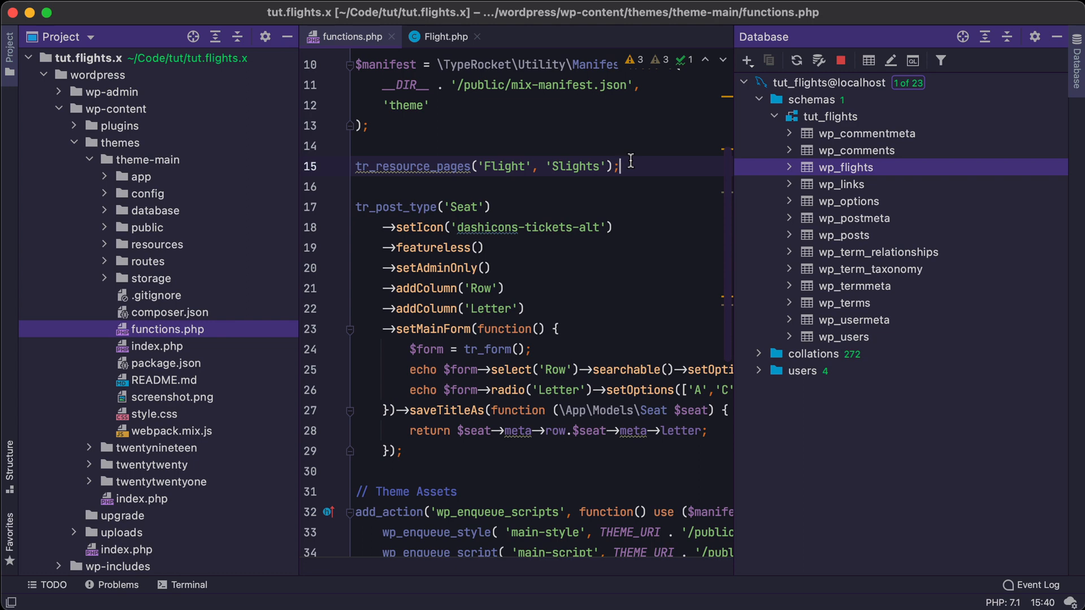
- In the browser, replace the wp-admin path with admin/flights and load the Flights page
key("super+Tab")
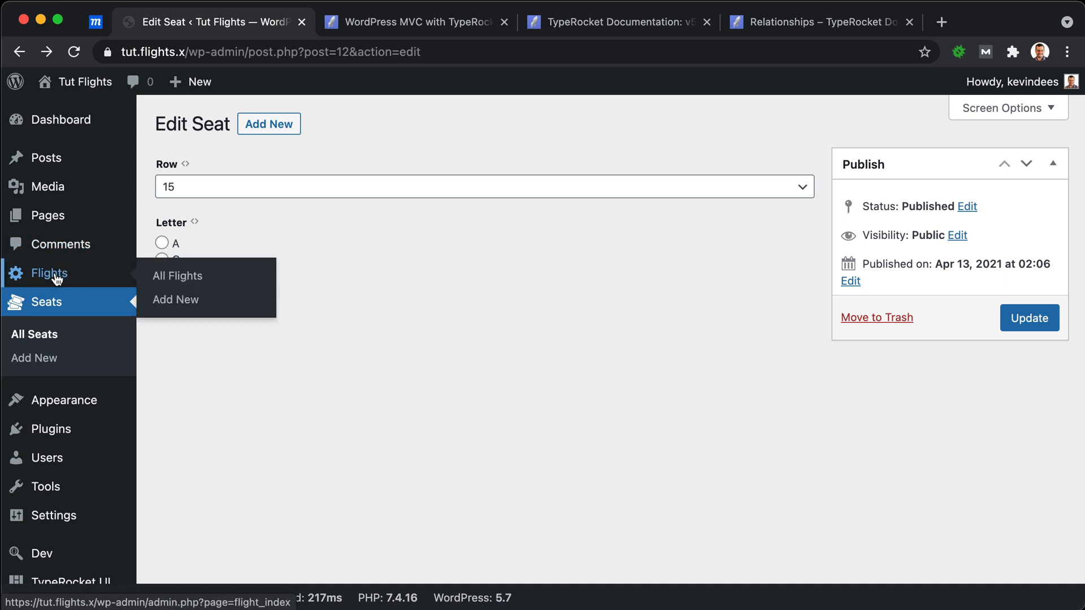
mouse_move(49, 273)
left_click_drag(188, 51, 476, 53)
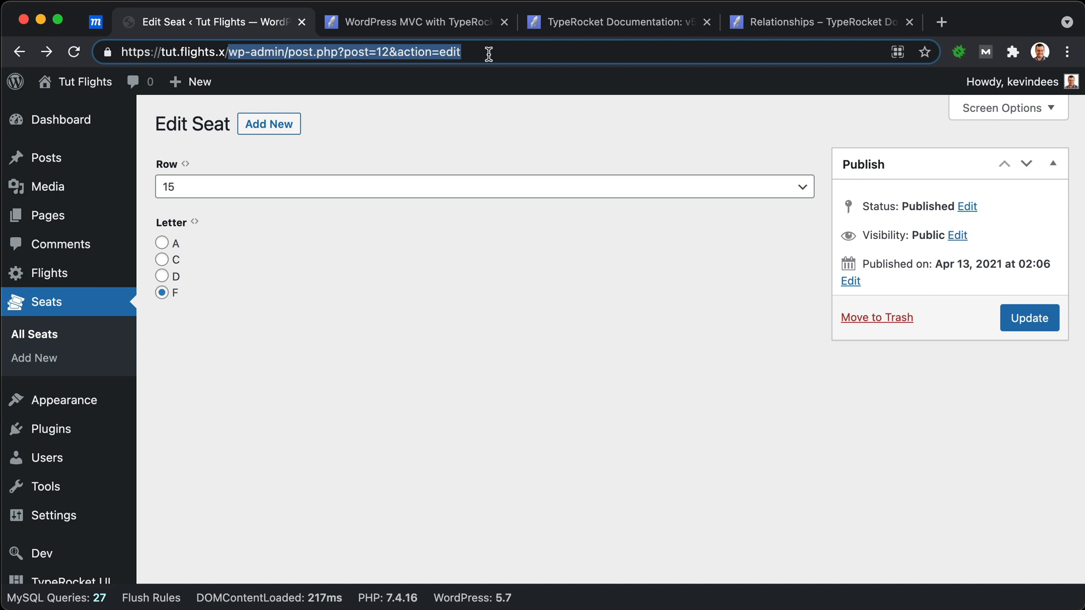
type("admin/")
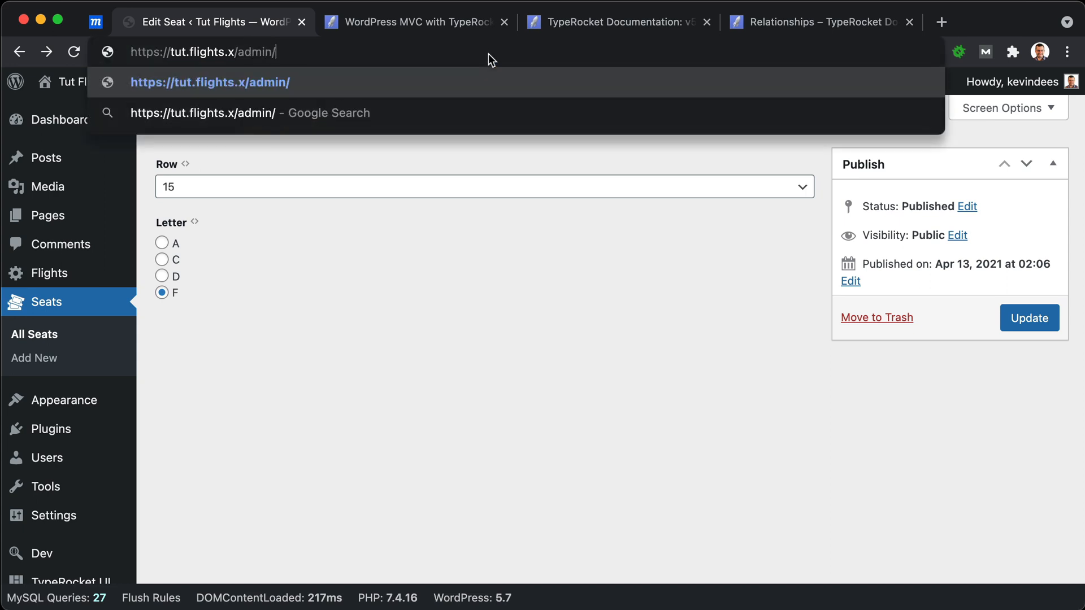
type("flights")
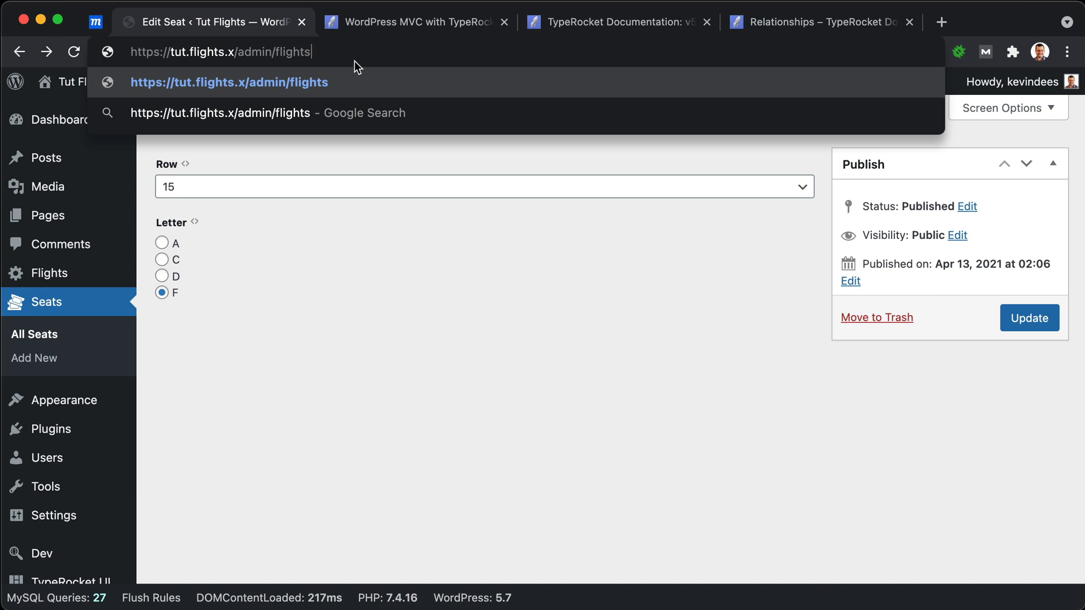
left_click_drag(236, 52, 380, 53)
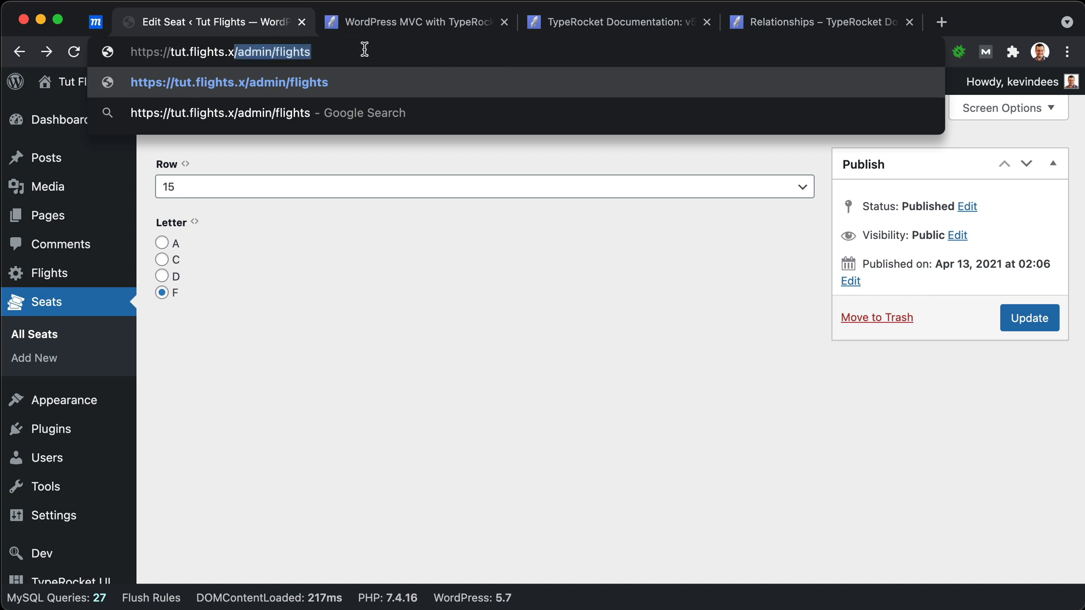
left_click(362, 51)
left_click(49, 273)
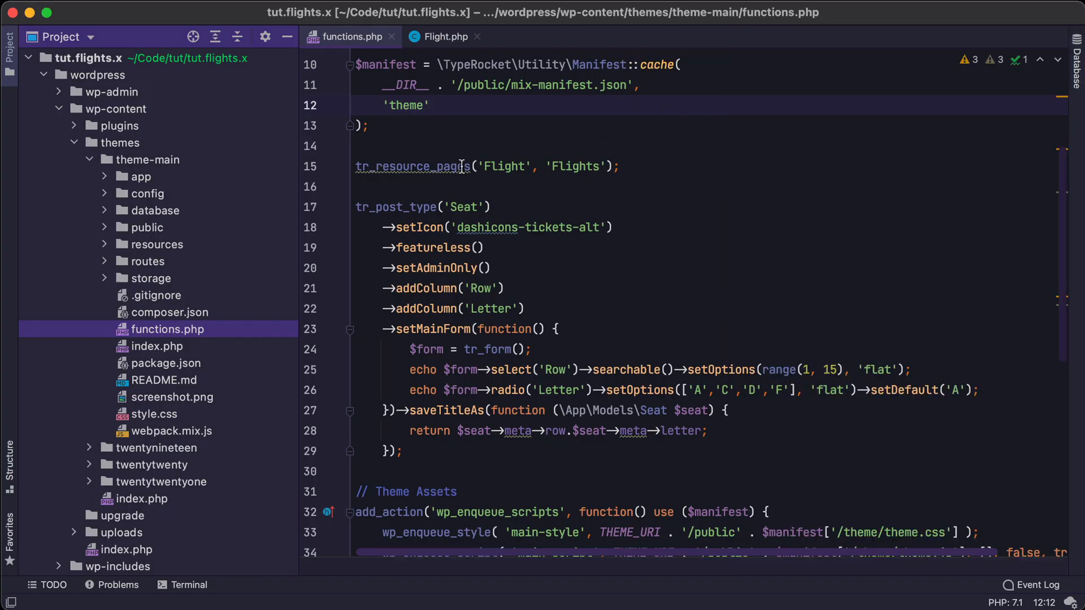
- Open FlightController.php from app > Controllers in the Project tree
left_click(655, 170)
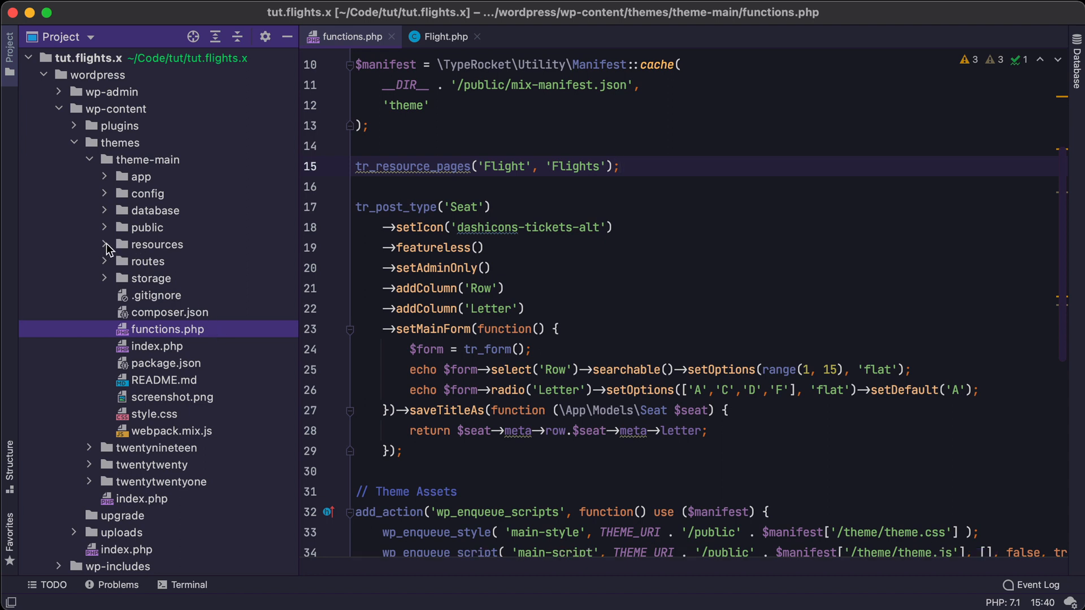
left_click(105, 177)
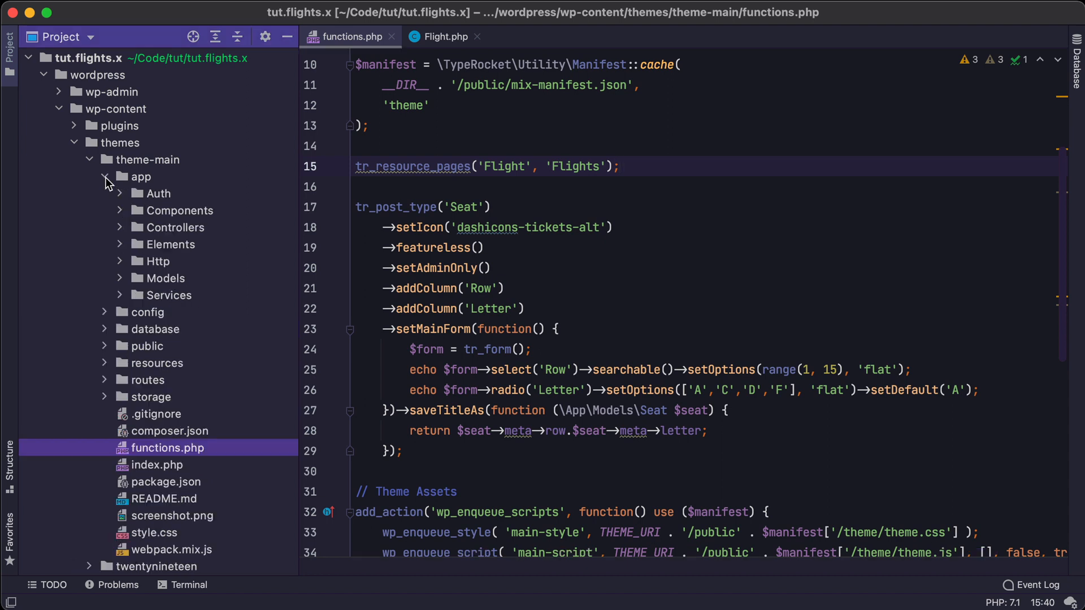
left_click(119, 227)
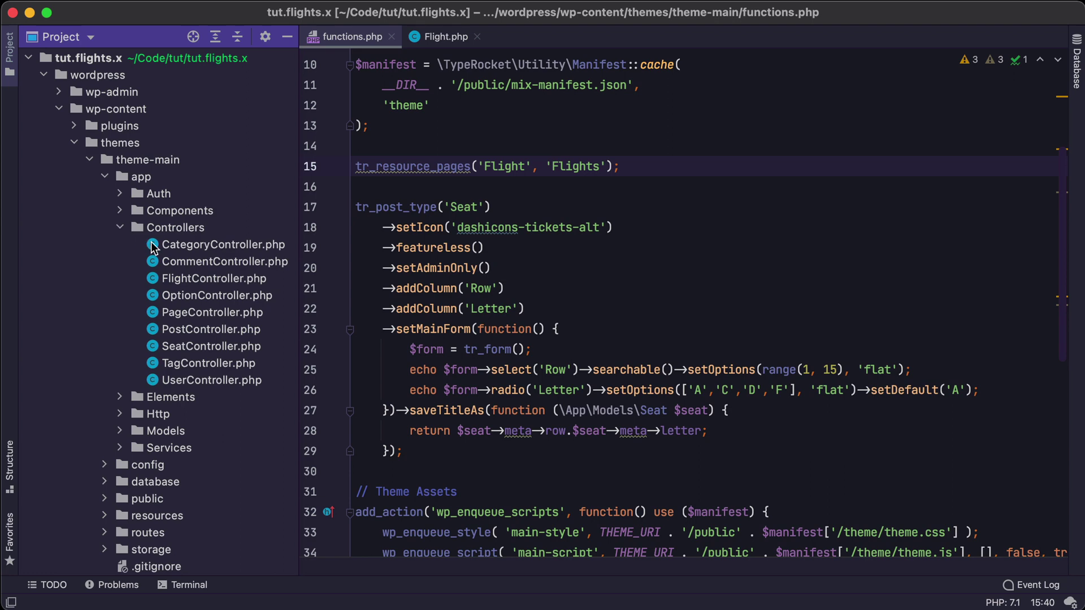
double_click(174, 279)
scroll(610, 280, "up", 5)
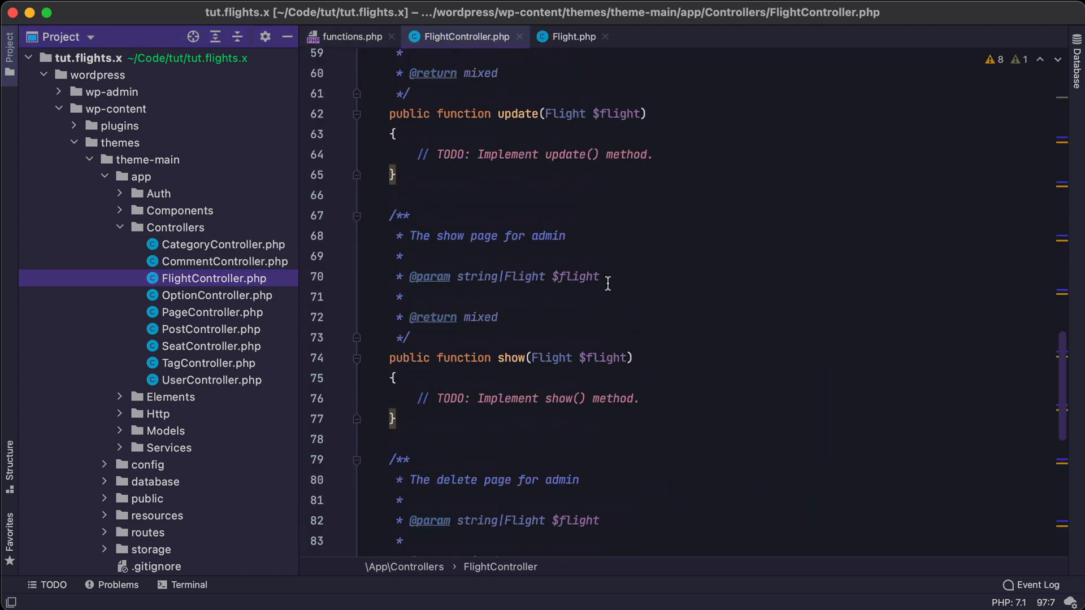
scroll(607, 284, "up", 4)
scroll(607, 288, "up", 4)
scroll(607, 288, "up", 4)
scroll(606, 288, "up", 2)
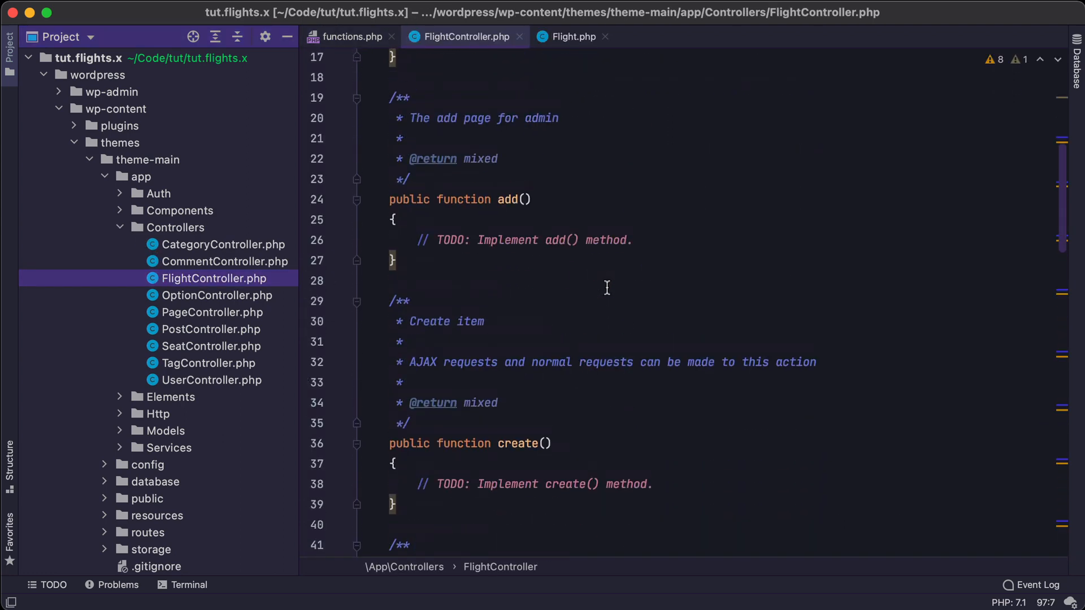
scroll(610, 287, "up", 4)
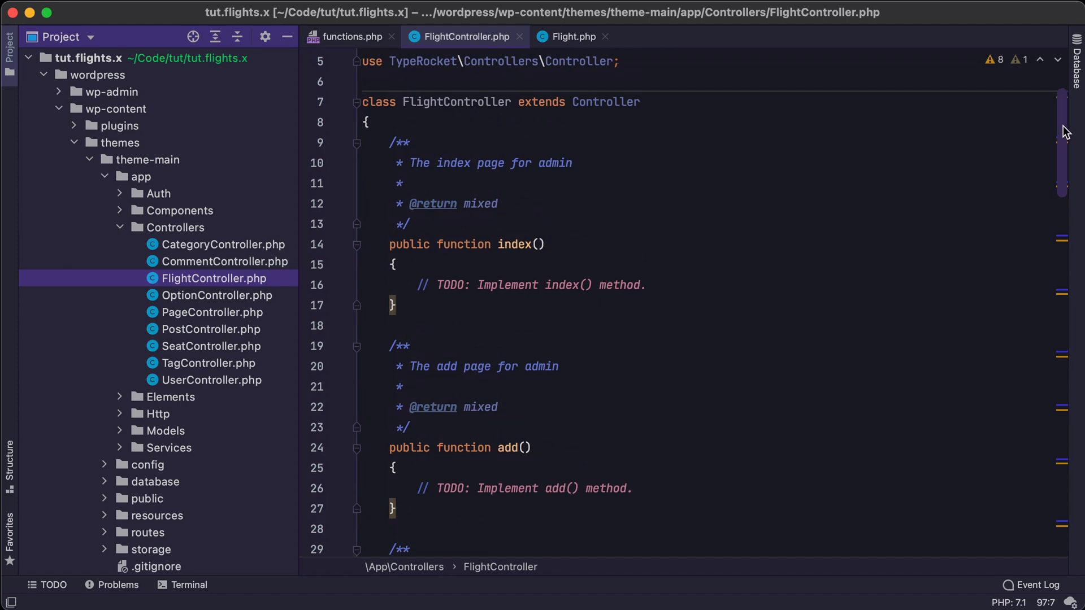
scroll(1048, 169, "down", 2)
scroll(1049, 181, "down", 2)
scroll(1047, 191, "down", 1)
scroll(1044, 195, "down", 3)
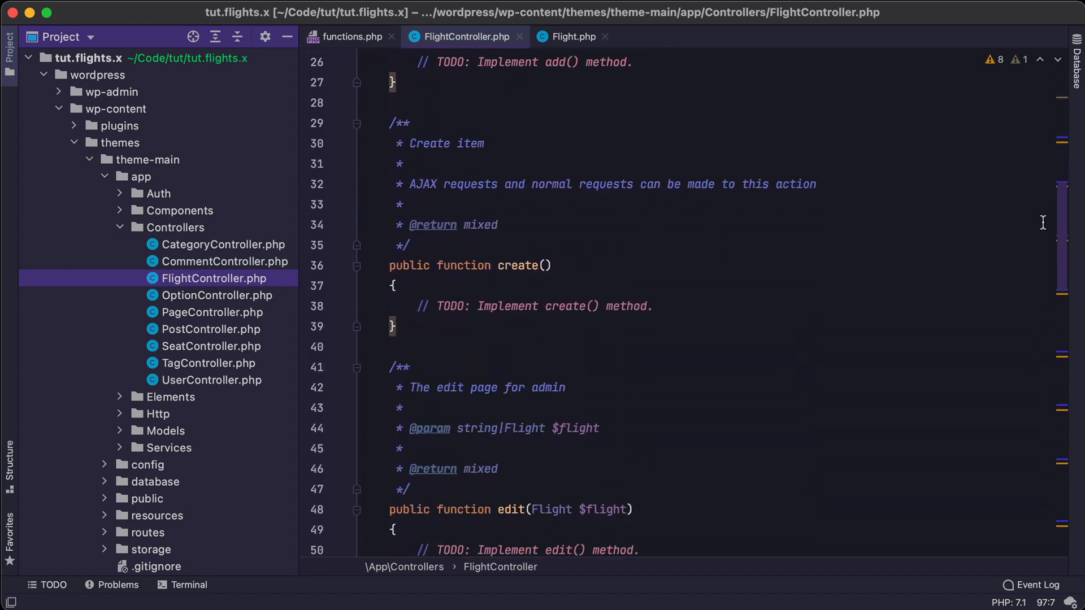
scroll(1042, 271, "down", 3)
scroll(1029, 339, "down", 4)
scroll(1027, 399, "down", 5)
scroll(1023, 441, "down", 4)
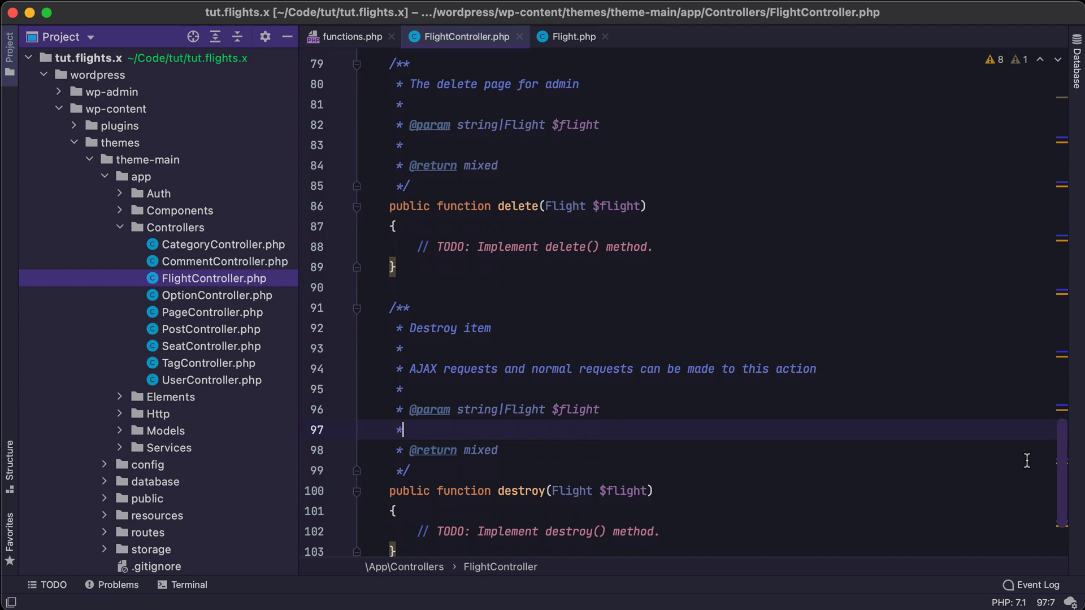
scroll(1024, 424, "down", 2)
left_click_drag(1061, 469, 1059, 94)
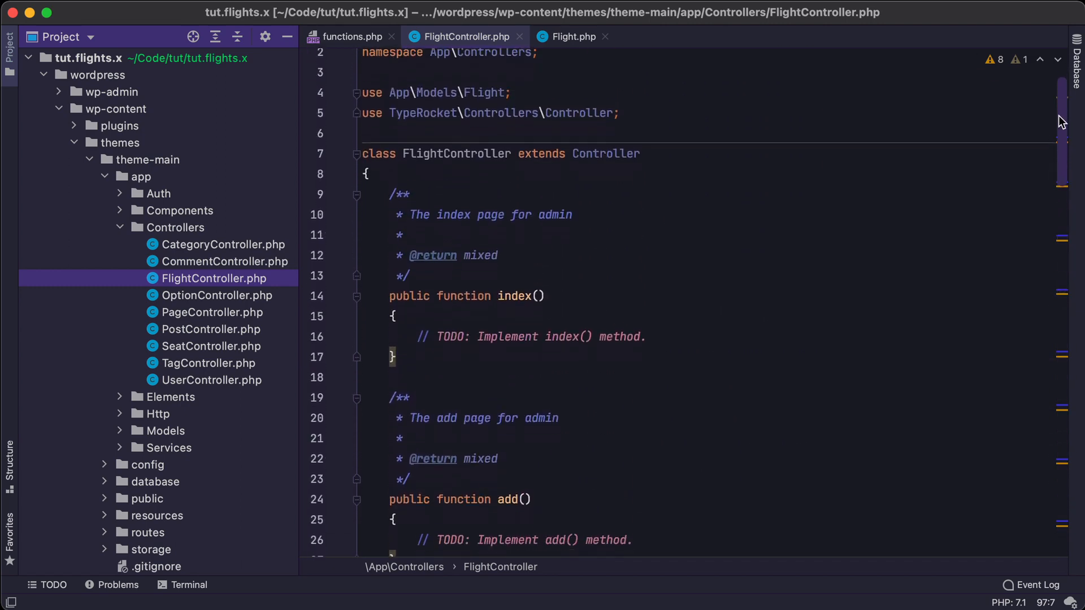
scroll(610, 308, "down", 1)
- Replace the TODO in index() with return tr_view('flights/index.php');
left_click(610, 309)
left_click_drag(417, 332, 682, 322)
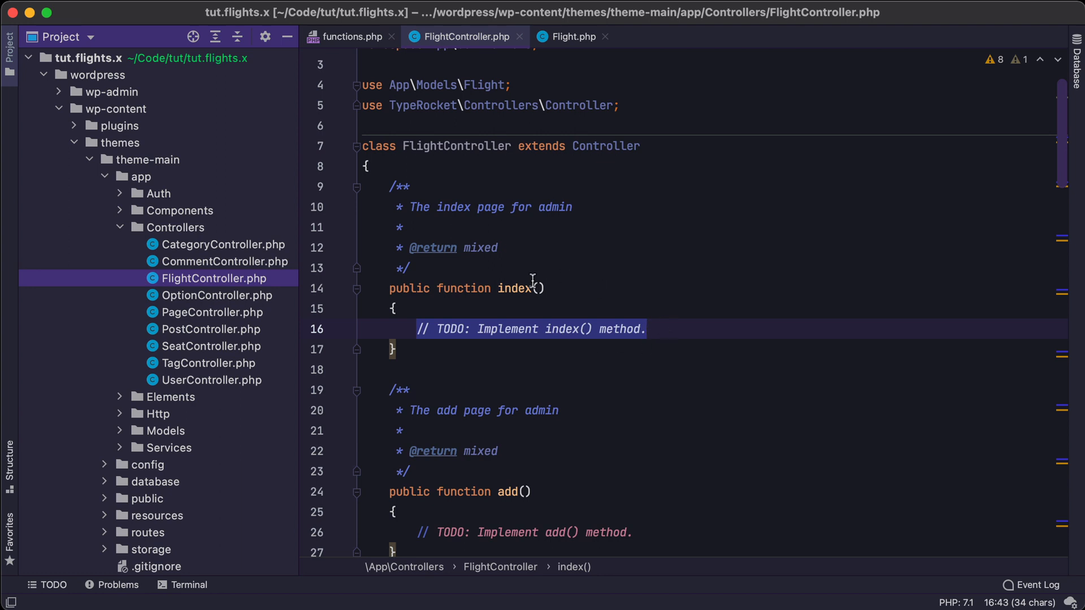
double_click(432, 146)
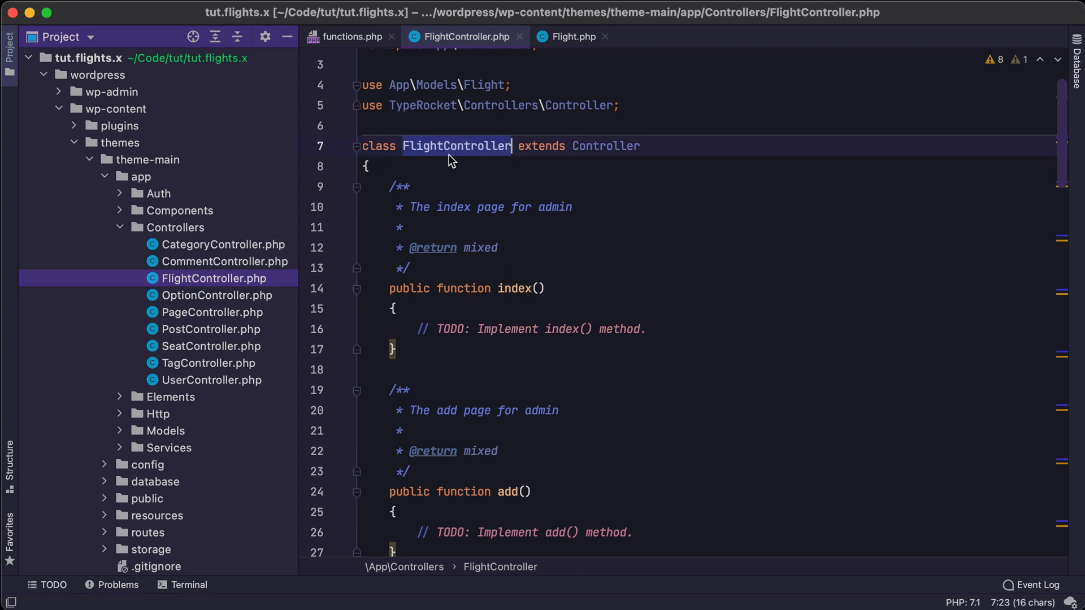
left_click(538, 288)
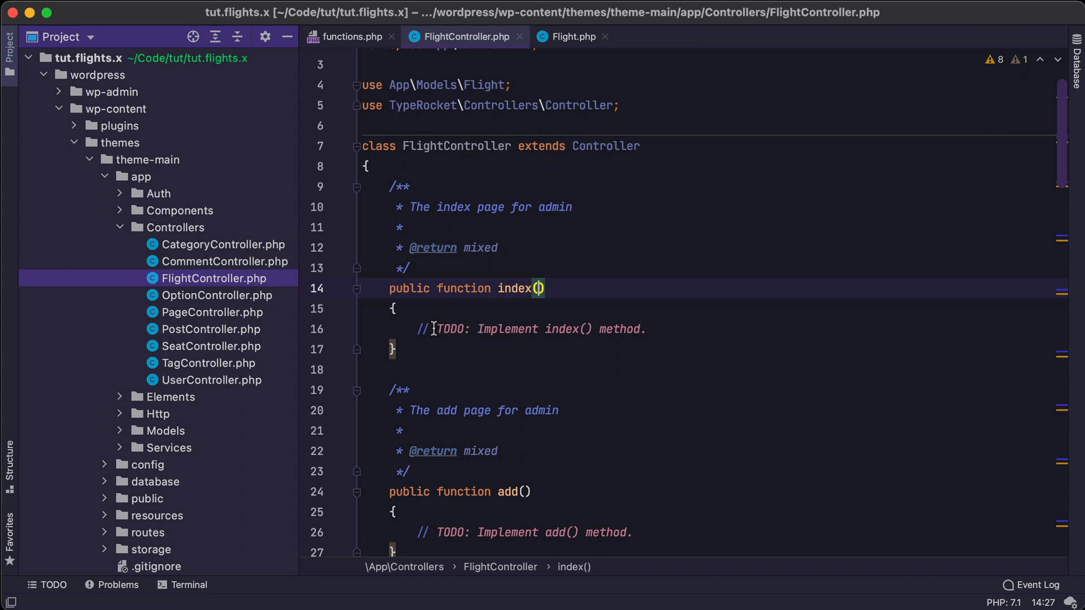
left_click_drag(417, 328, 684, 330)
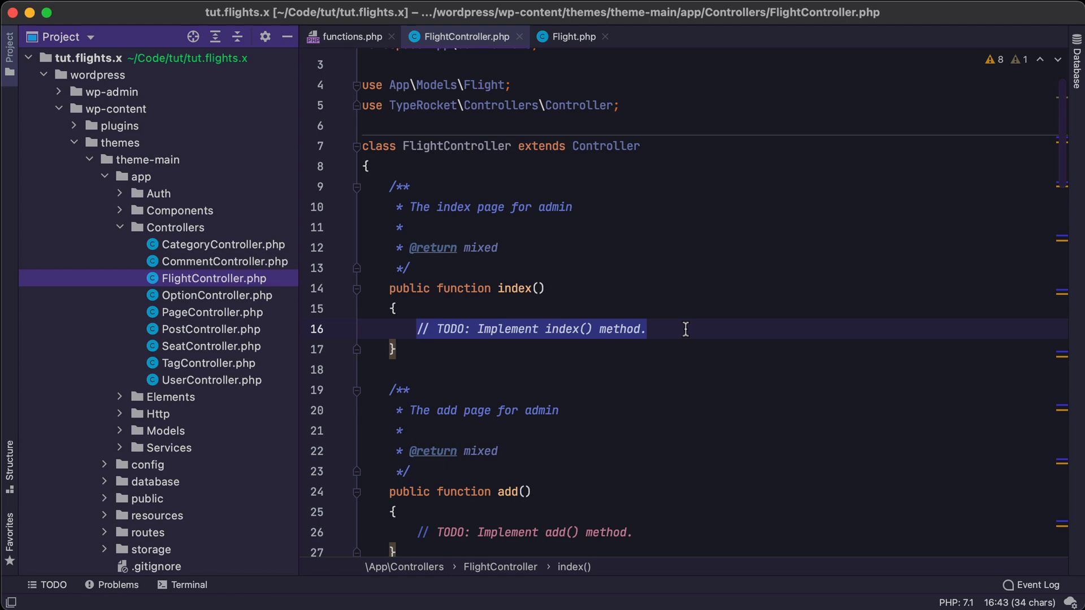
type("return ")
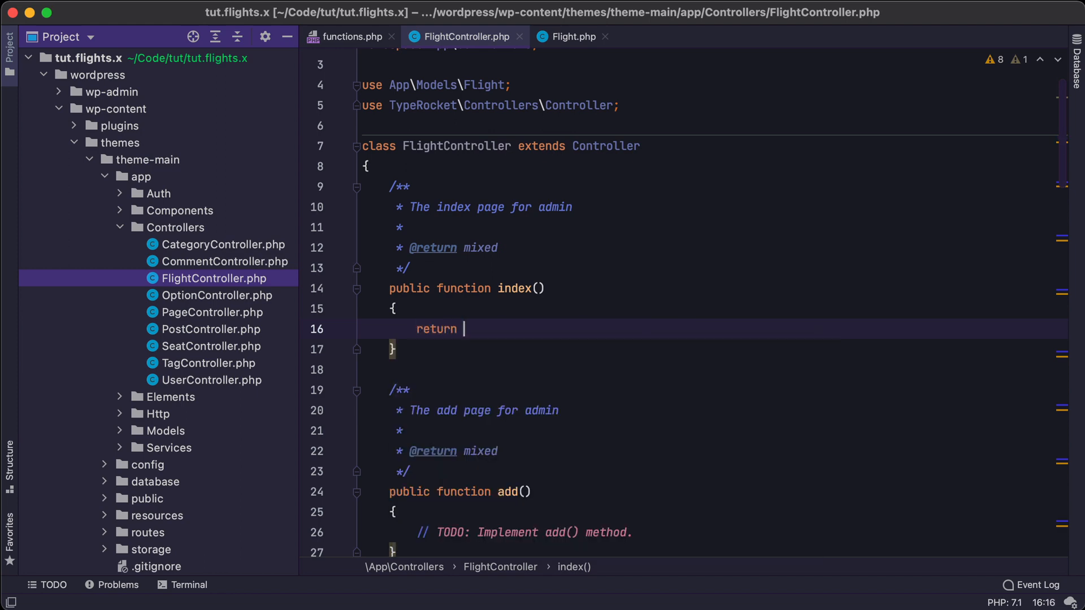
type("tr_vi")
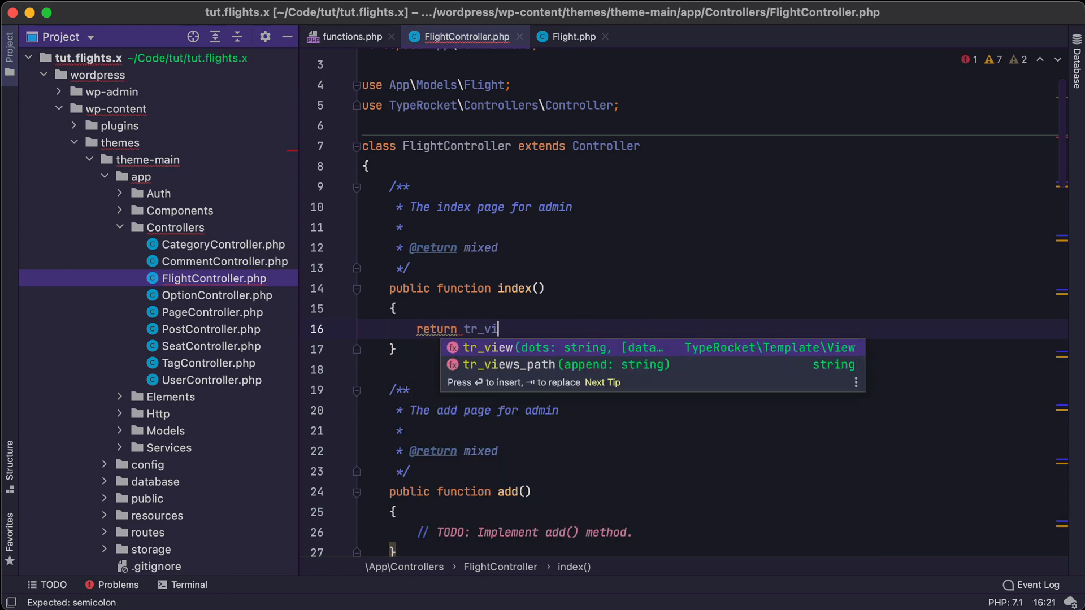
key("Return")
type("'")
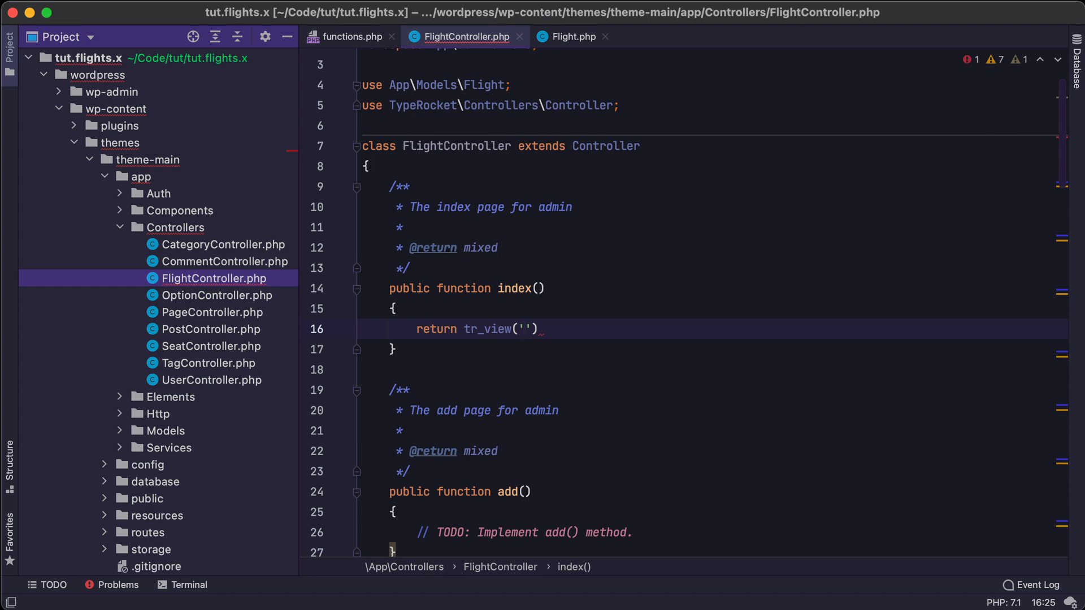
type("flights")
type("/")
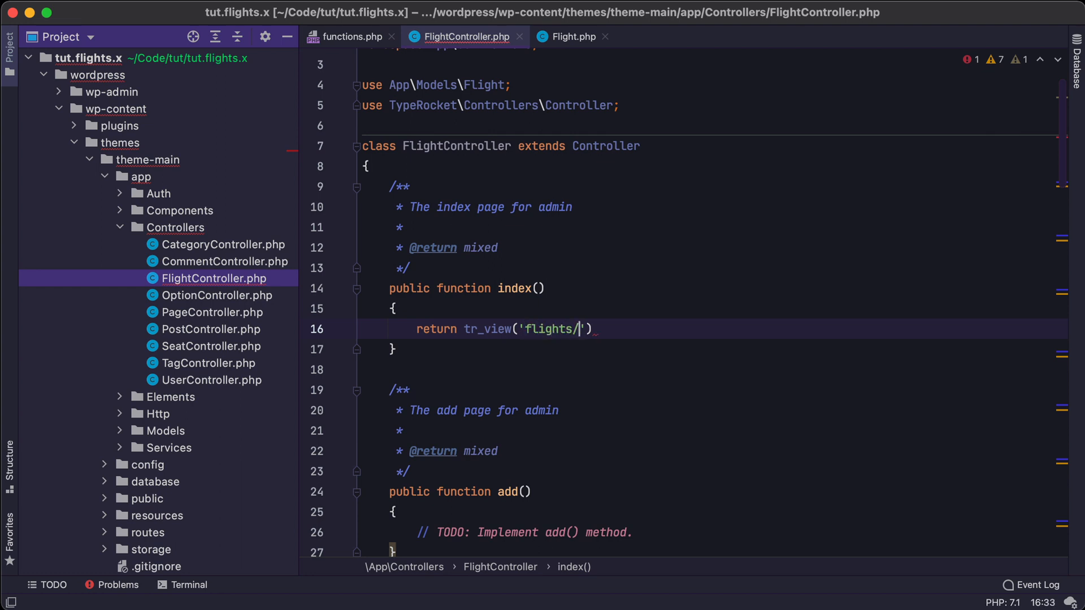
type("index.")
type("php")
key("End")
type(";")
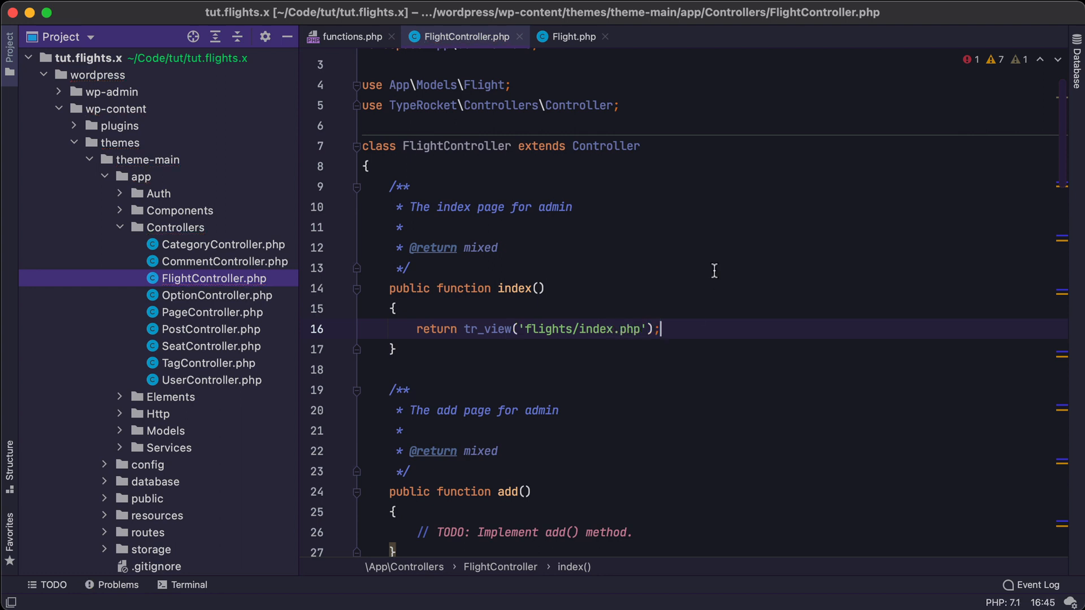
- Change the view path to the dot notation flights.index without the .php extension
left_click_drag(525, 329, 645, 329)
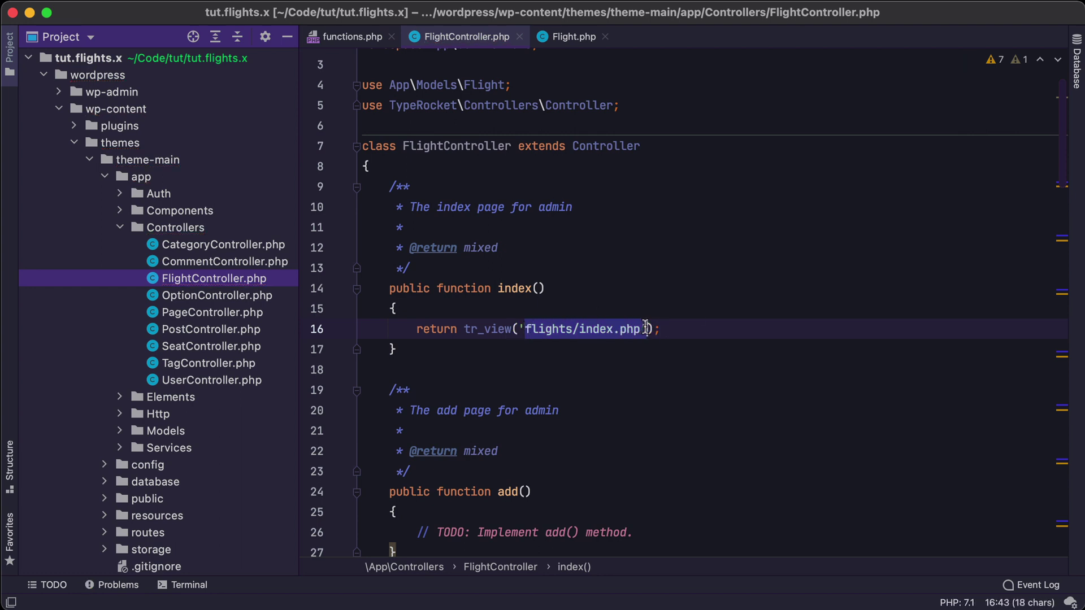
left_click(695, 330)
left_click_drag(526, 329, 646, 329)
left_click(678, 329)
left_click(573, 329)
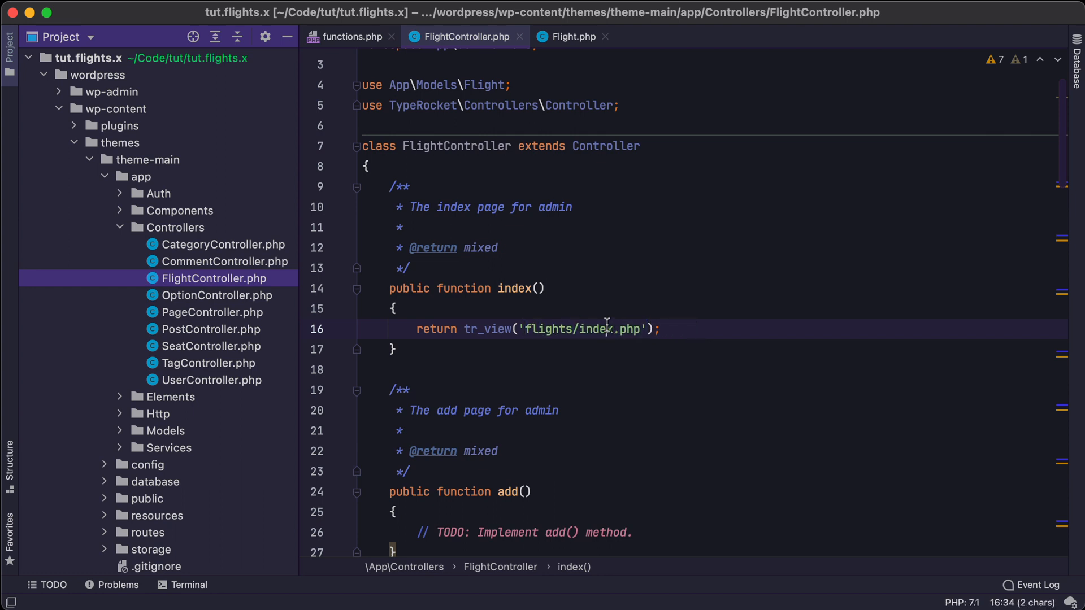
key("alt+Right")
key("alt+Right")
key("shift+alt+Left")
key("shift+alt+Left")
key("shift+alt+Left")
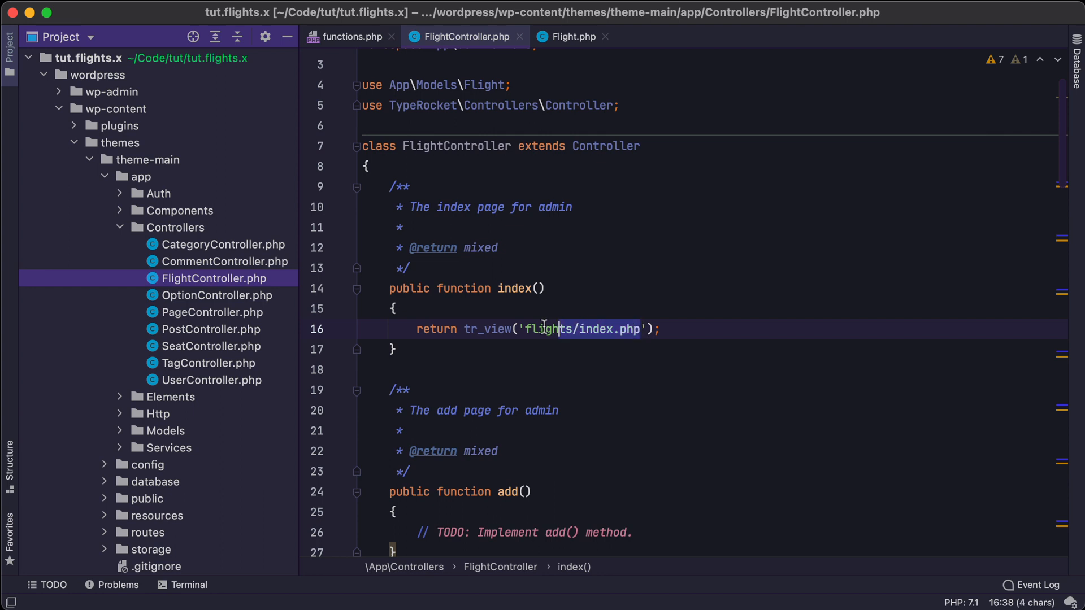
key("shift+alt+Left")
key("Up")
key("Up")
left_click(572, 329)
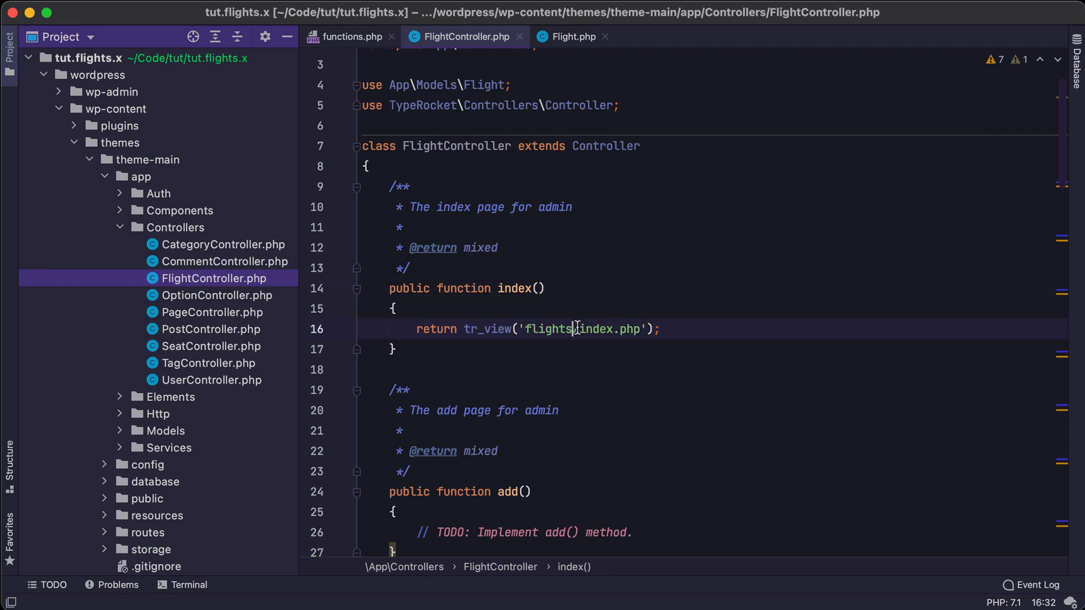
key("shift+Right")
type(".")
key("Right")
key("Right")
key("Right")
key("Right")
key("Right")
key("Right")
key("Right")
key("BackSpace")
key("BackSpace")
key("BackSpace")
key("BackSpace")
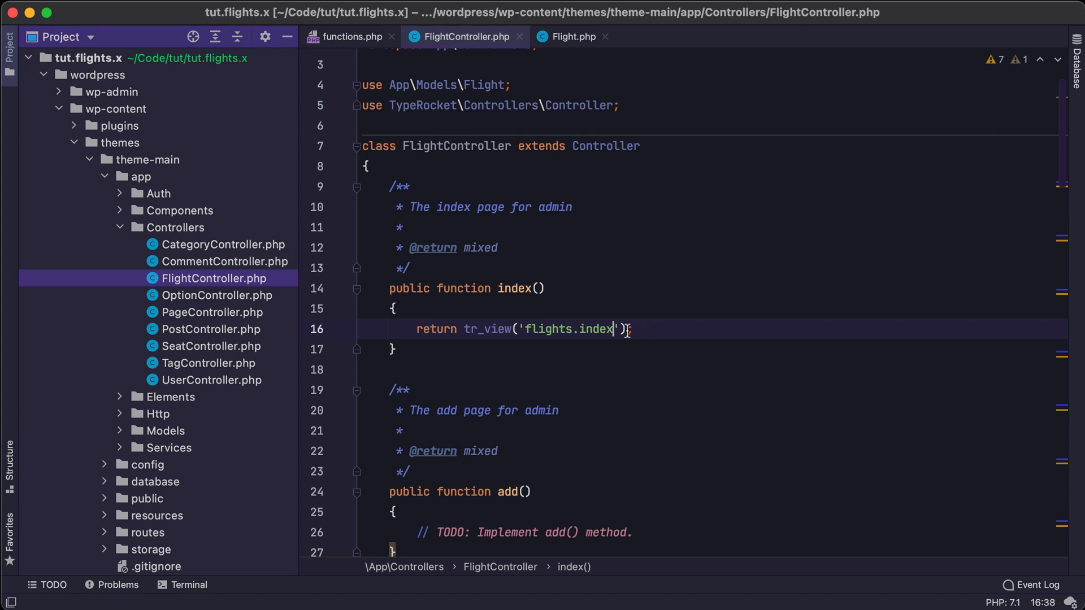
left_click(647, 331)
left_click_drag(523, 329, 624, 329)
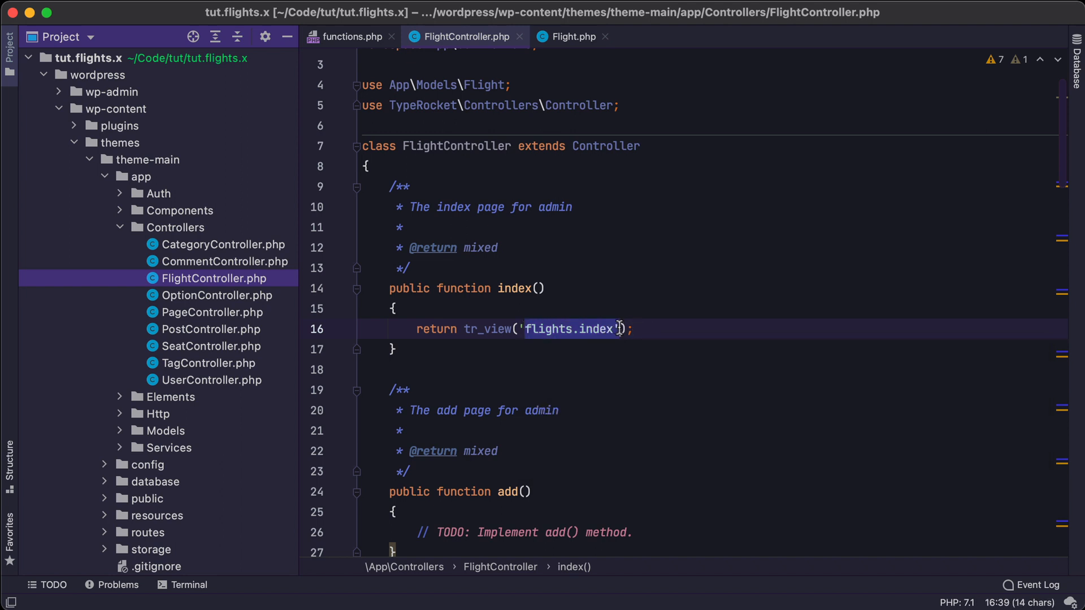
- Create a flights directory under resources/views
left_click(635, 329)
scroll(166, 280, "down", 2)
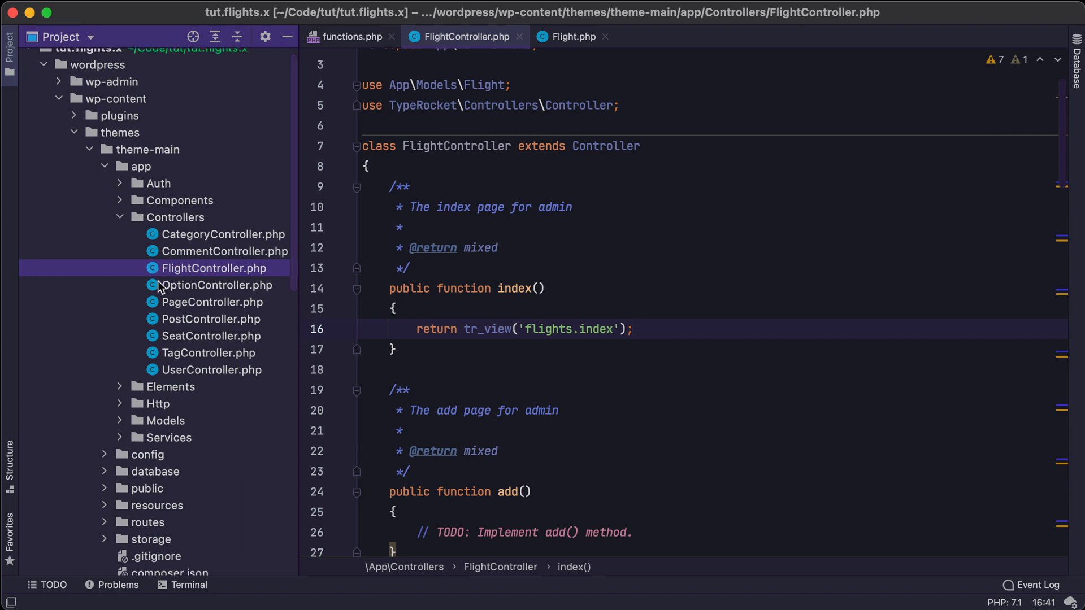
scroll(166, 280, "down", 2)
left_click(107, 111)
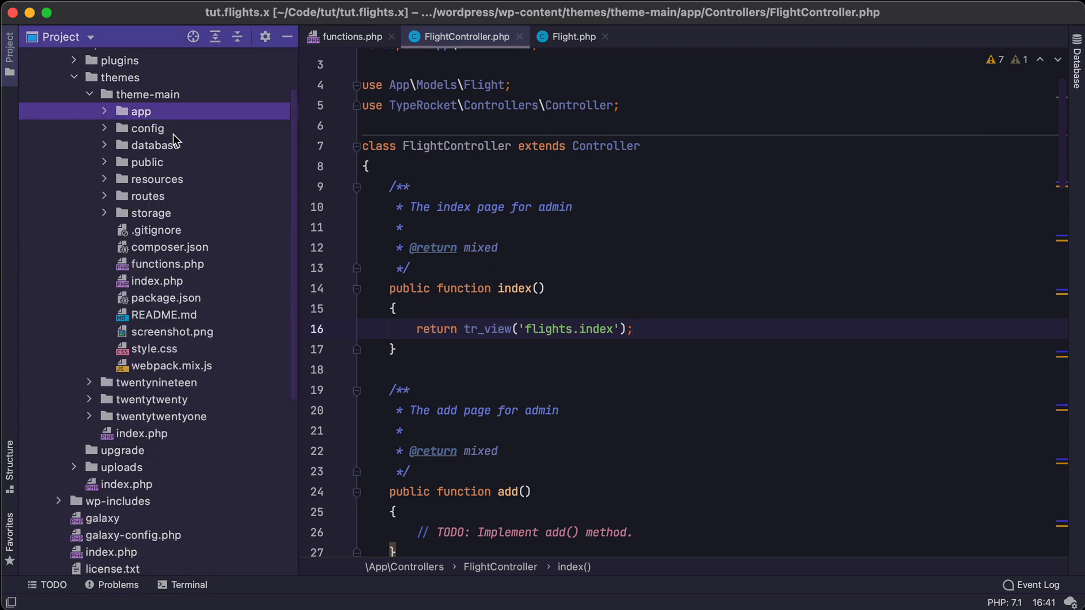
left_click_drag(465, 328, 638, 329)
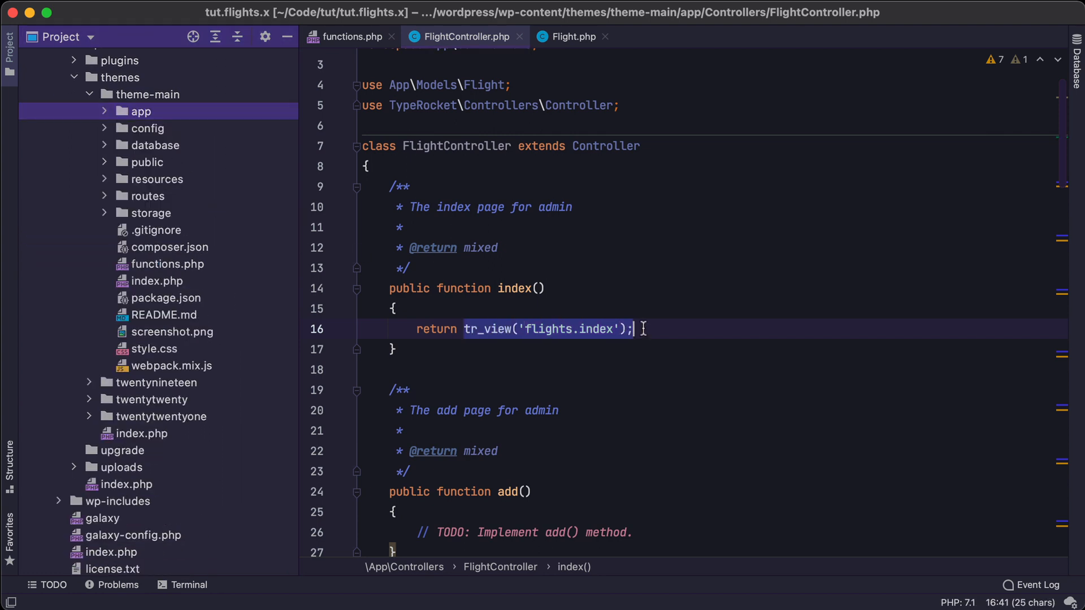
left_click(136, 180)
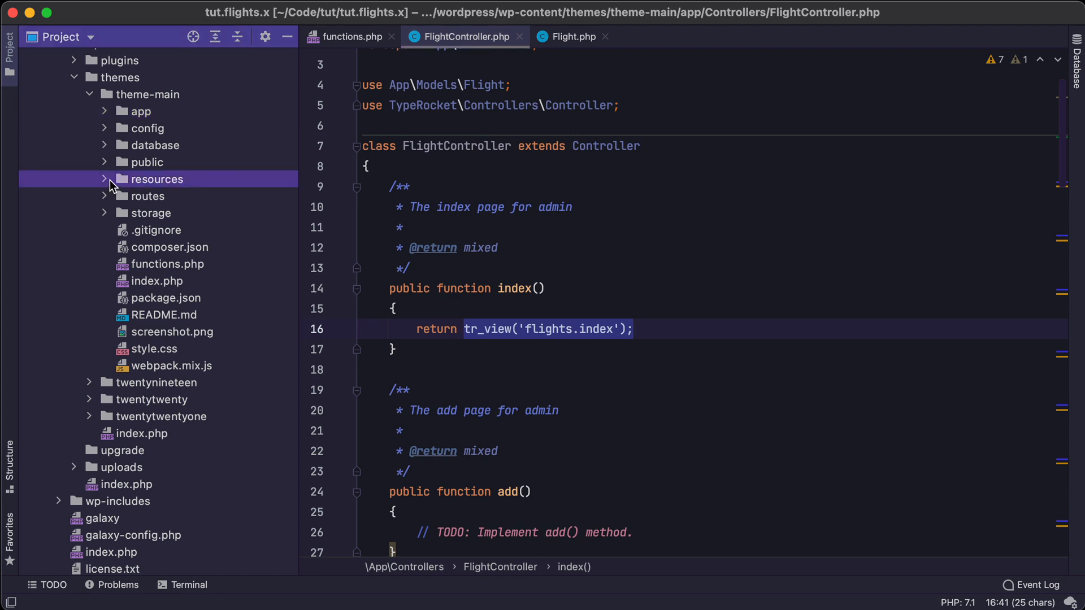
left_click(121, 228)
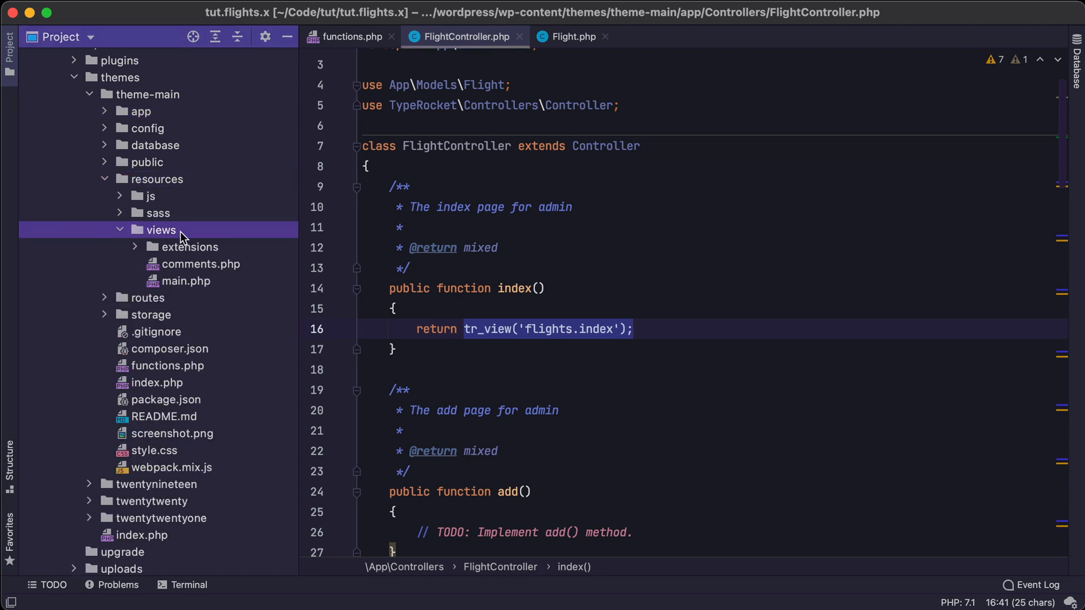
double_click(484, 330)
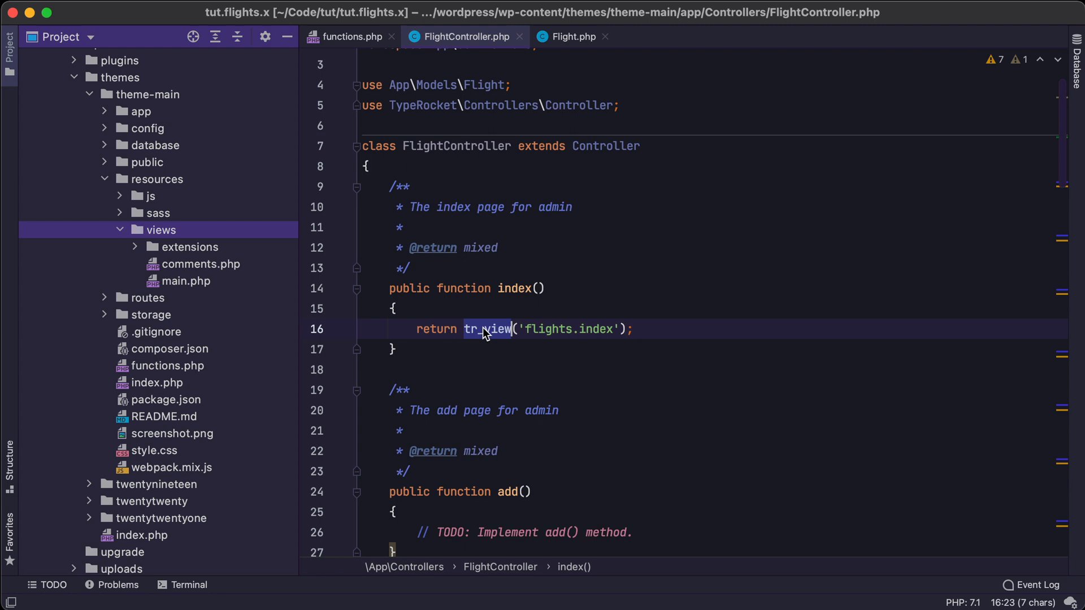
right_click(151, 229)
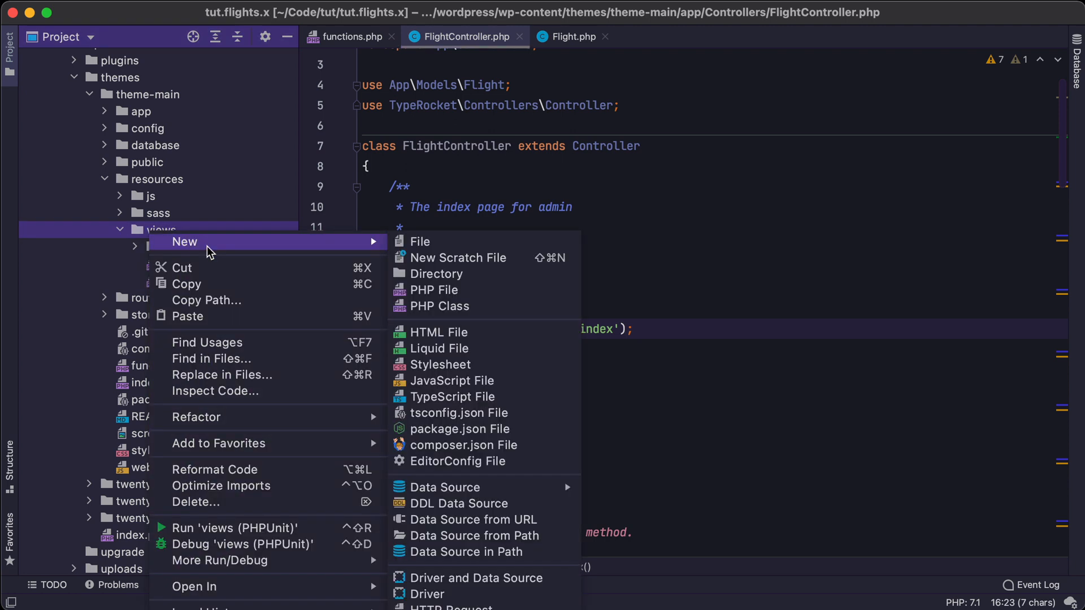
left_click(434, 276)
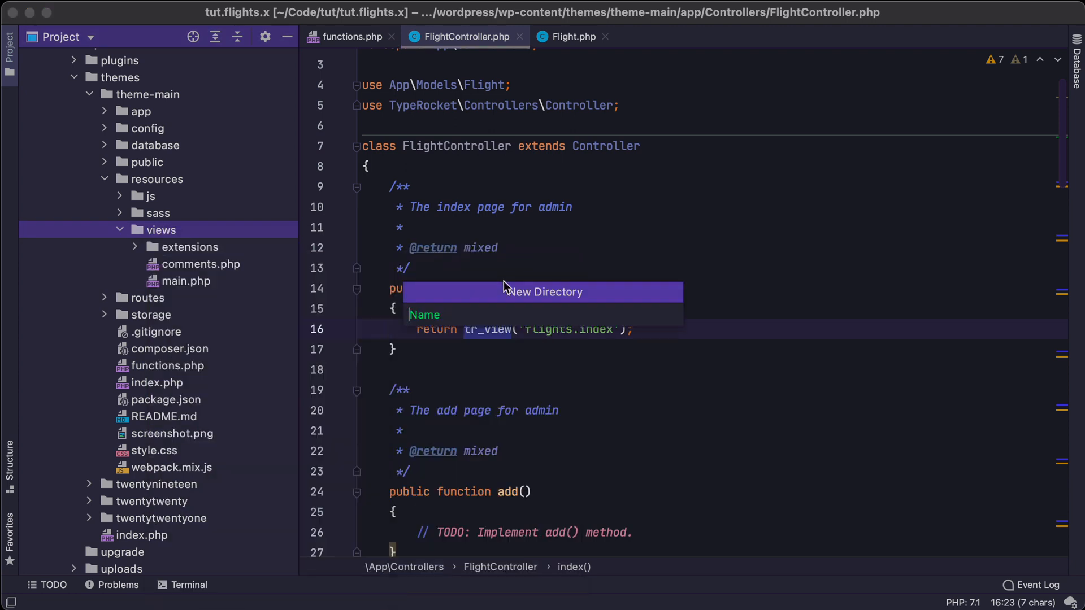
type("flights")
key("Return")
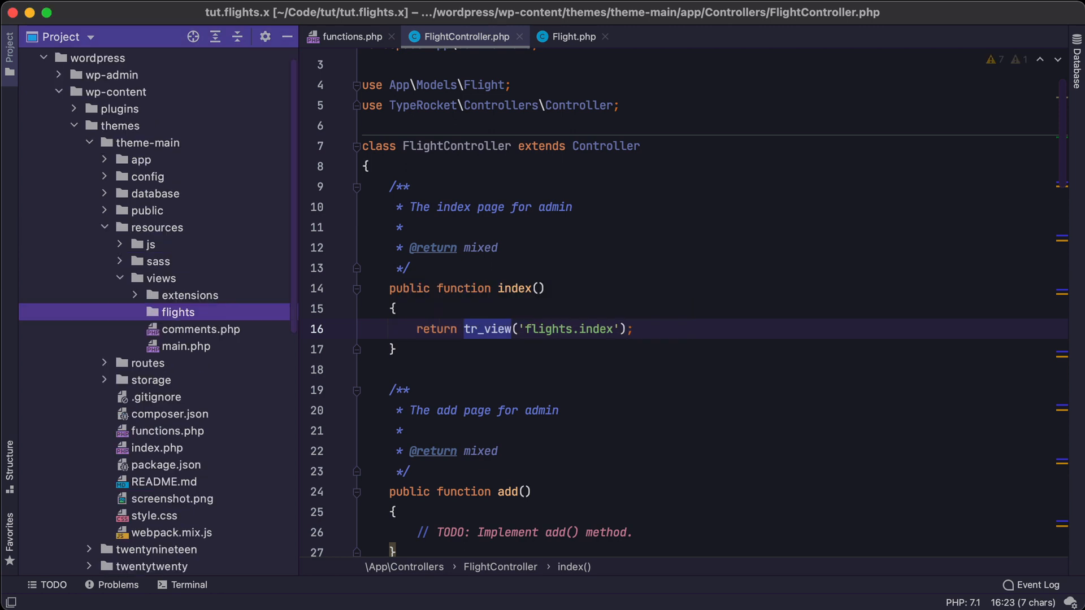
- Create a new index.php PHP file inside the flights folder
right_click(195, 315)
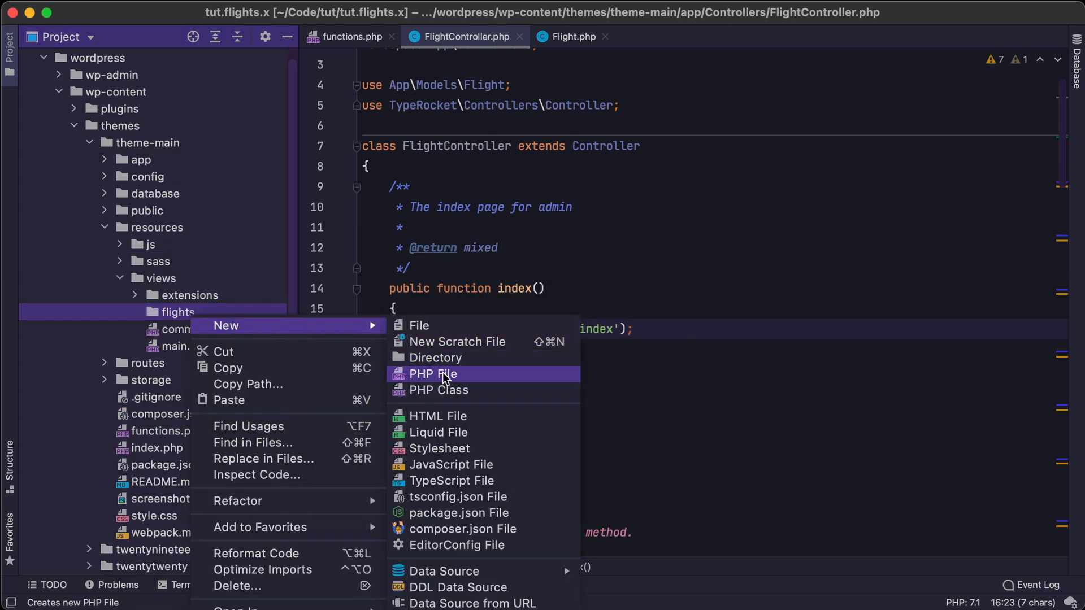
left_click(433, 374)
type("index")
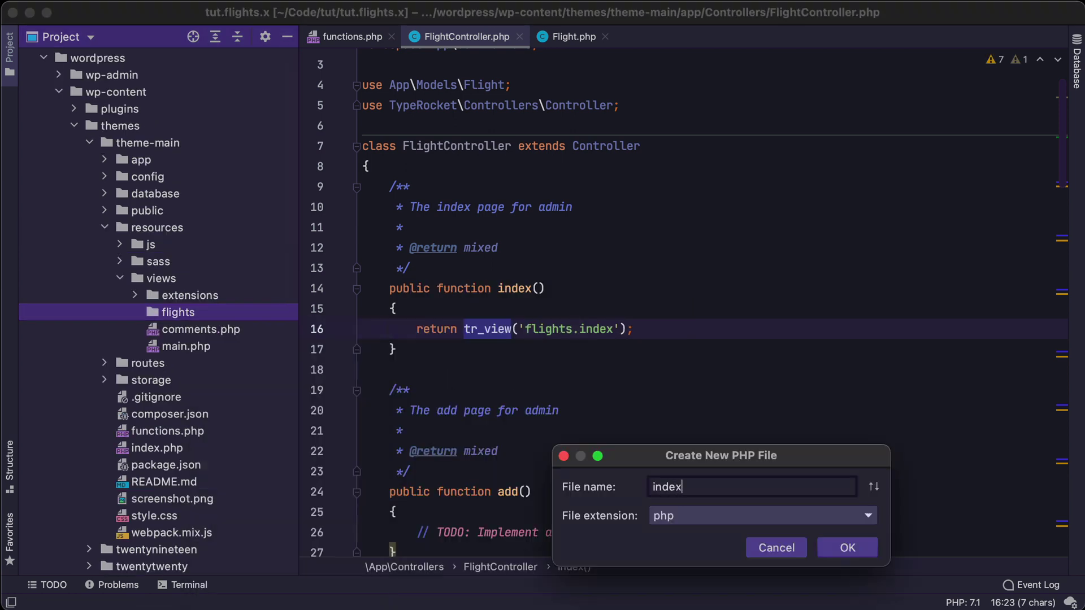
key("Return")
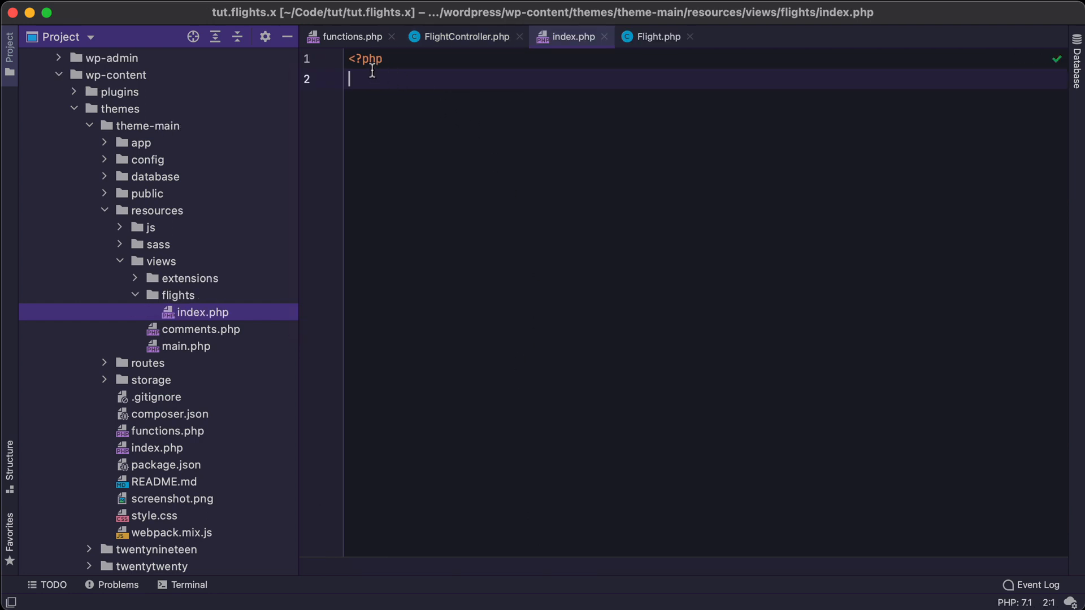
- Insert a line with hi before the <?php tag in index.php
left_click(354, 58)
key("Return")
type("h")
type("i")
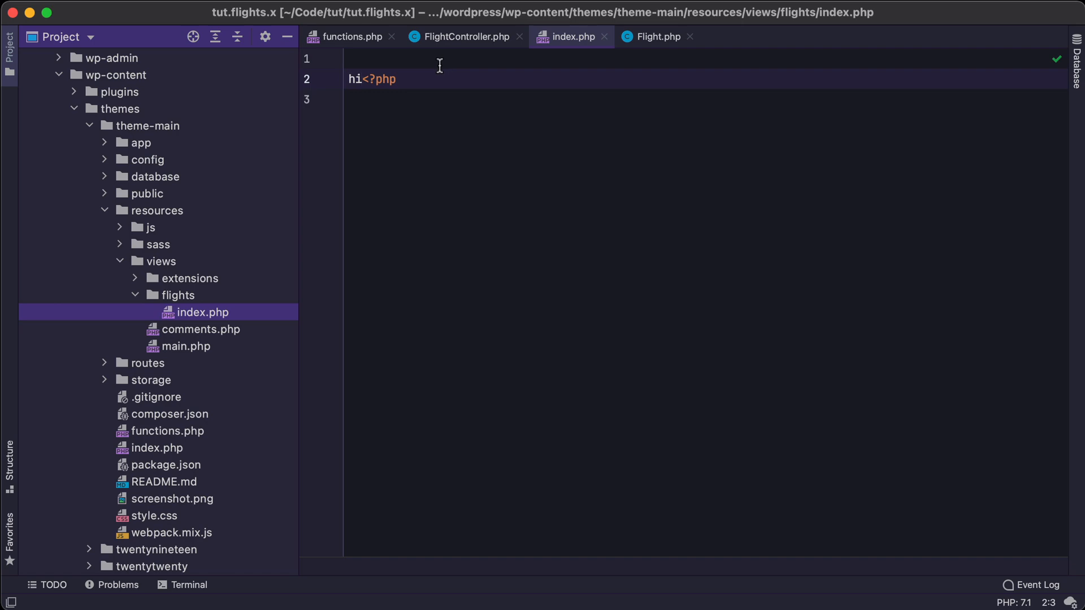
- Reload the flight_index admin page in Chrome and check it renders hi
key("super+Tab")
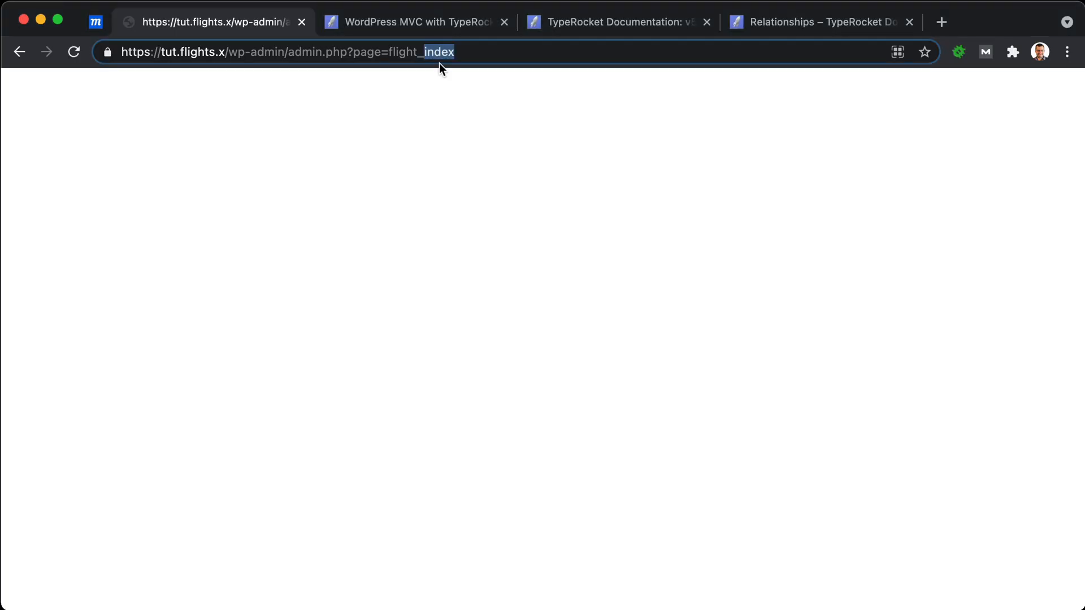
key("Return")
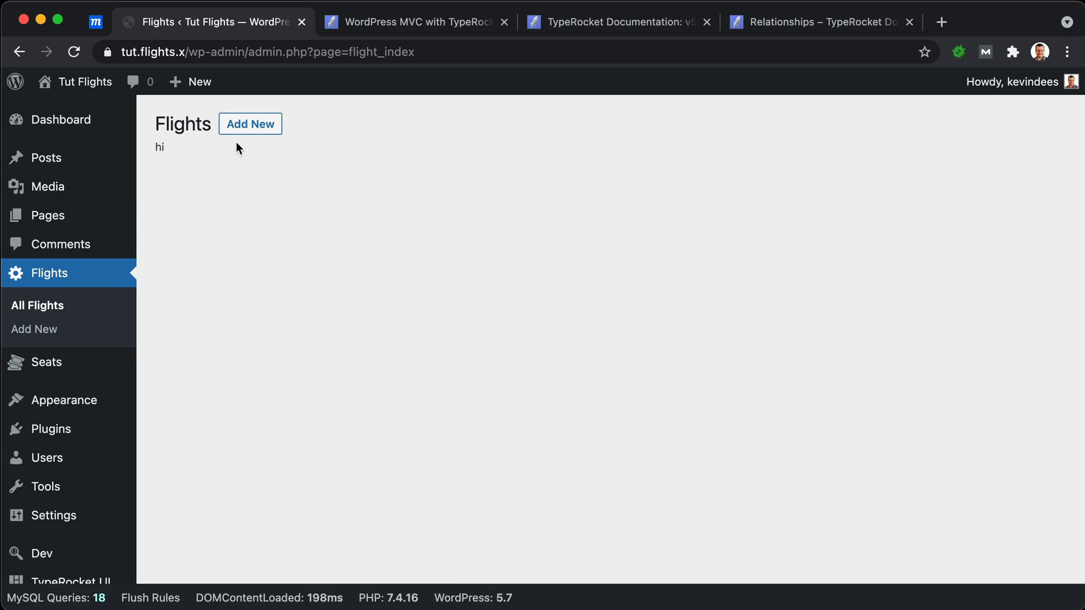
double_click(156, 147)
left_click_drag(162, 115, 180, 141)
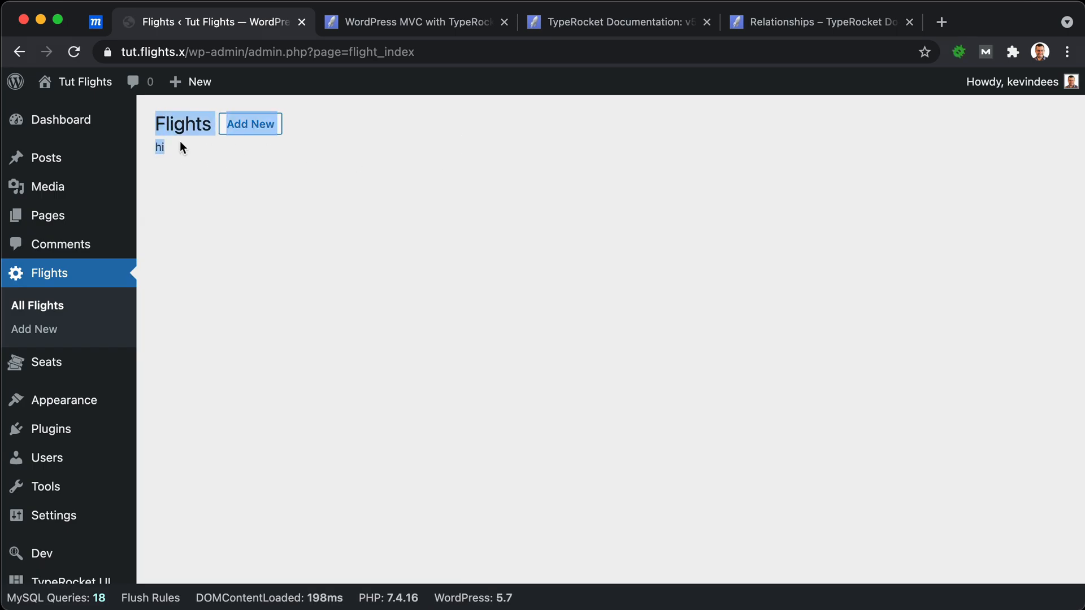
left_click(225, 152)
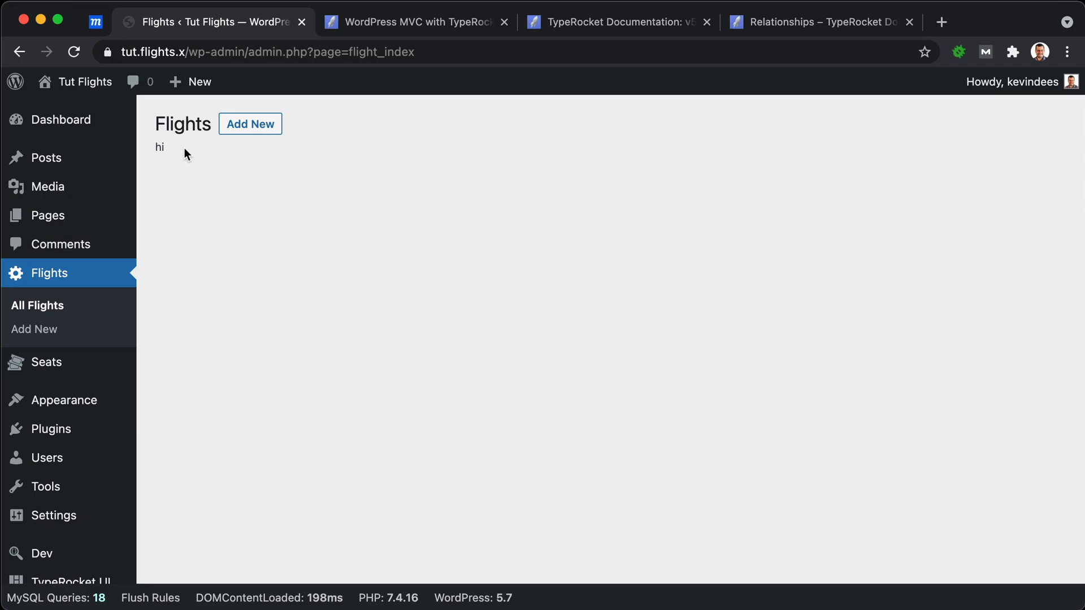
- Replace hi with $table = tr_table(); right after the opening PHP tag
key("super+Tab")
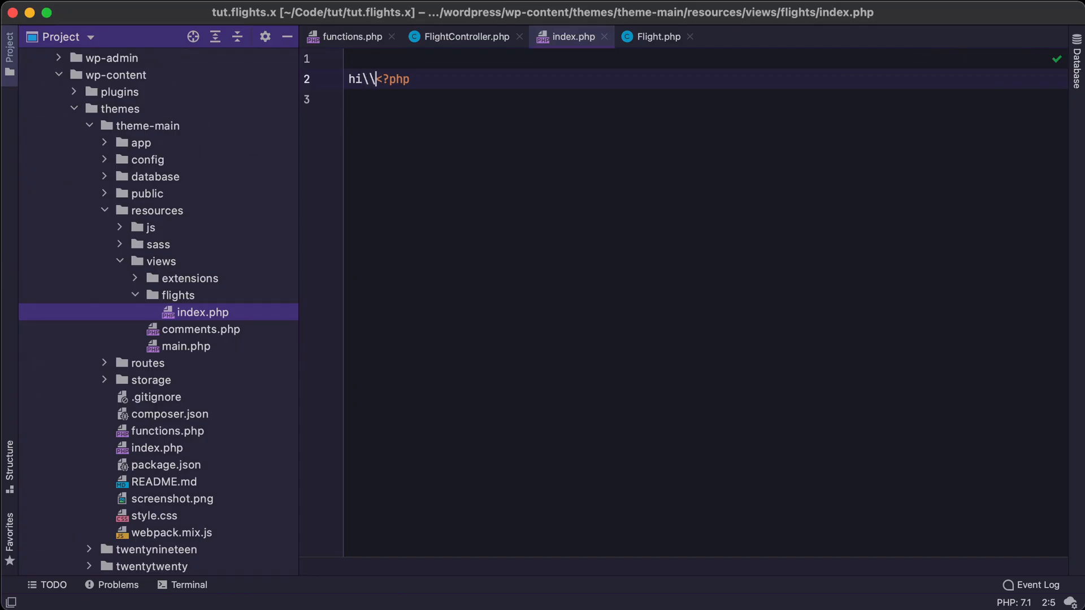
key("BackSpace")
key("BackSpace")
key("BackSpace")
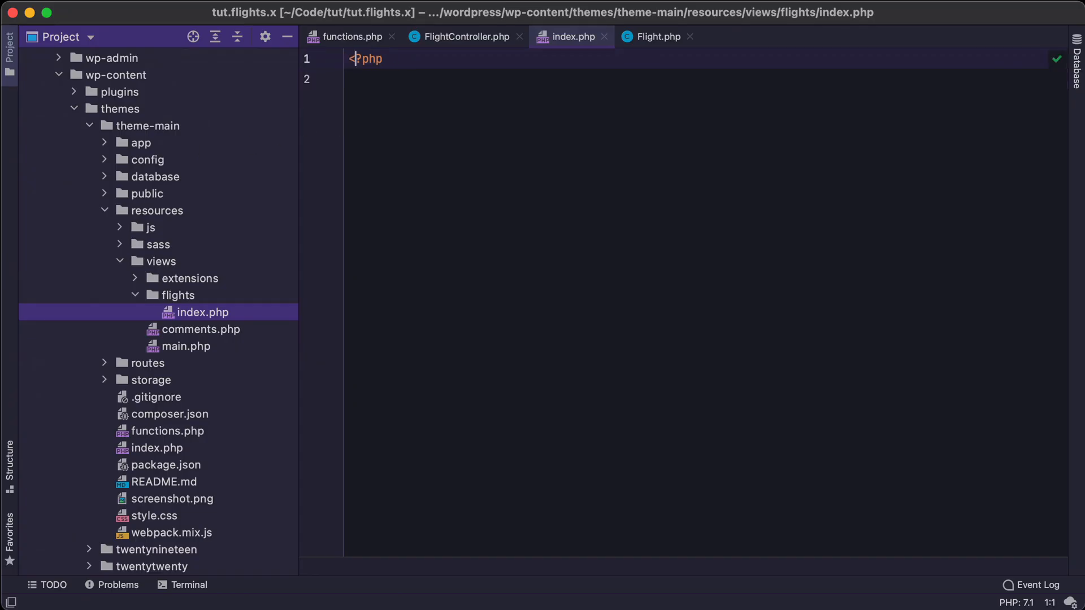
key("Right")
key("Right")
key("Right")
key("Return")
key("Return")
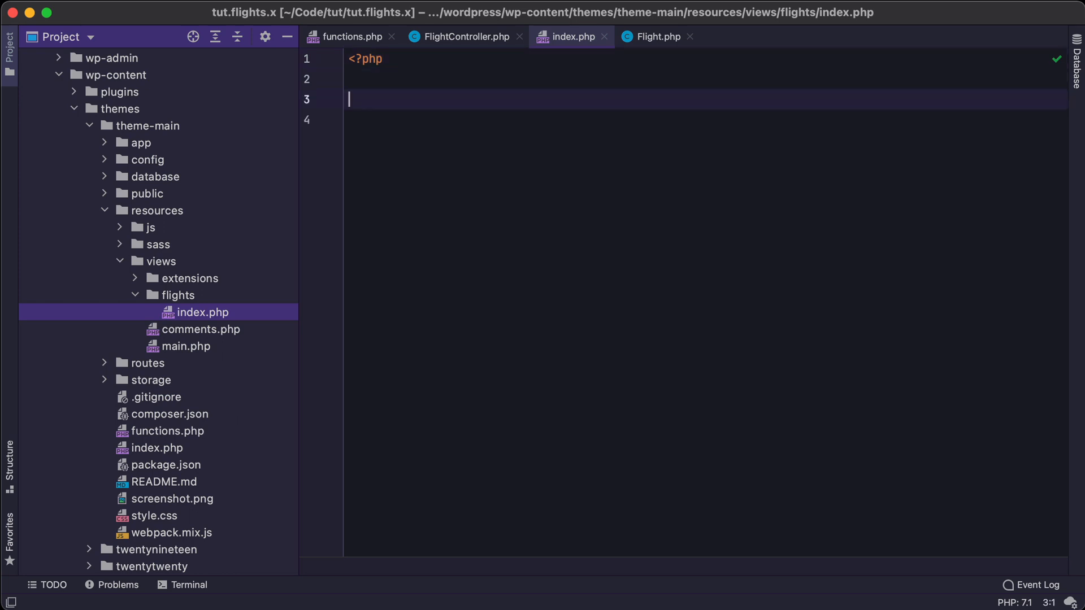
type("$")
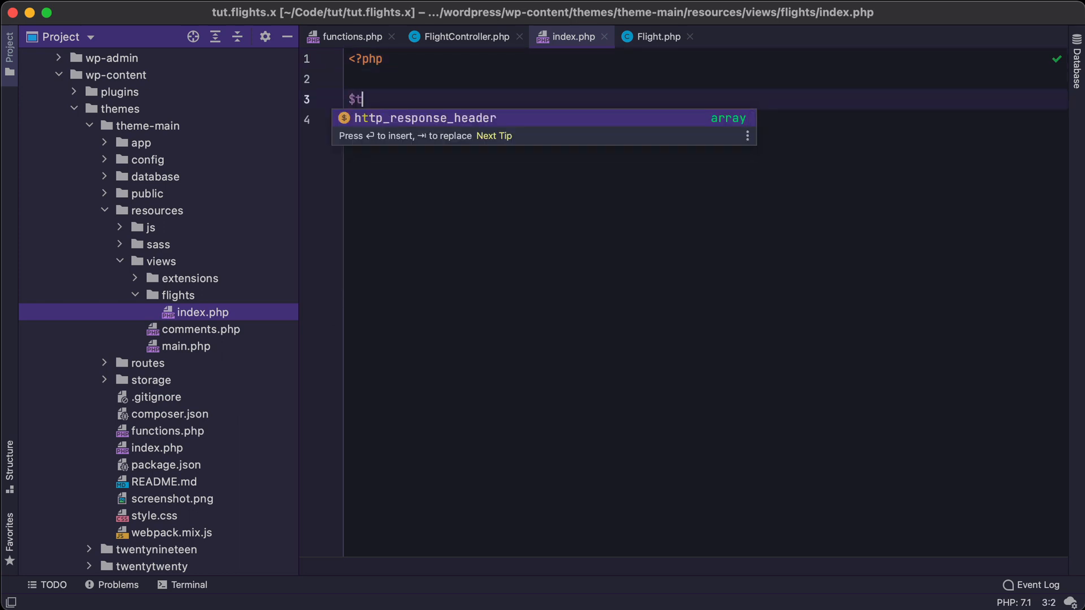
type("table ")
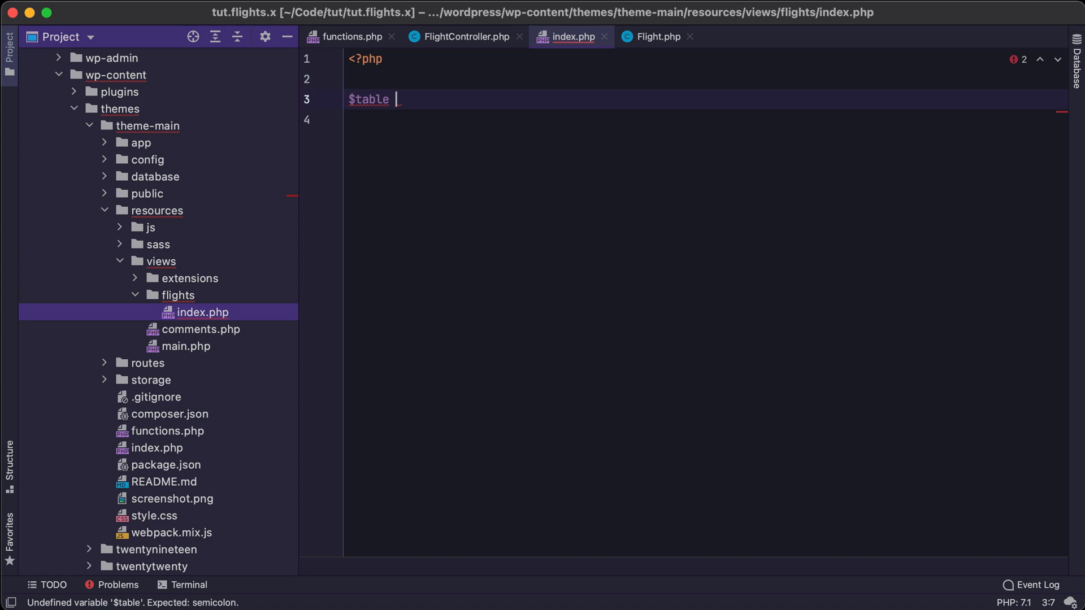
type("= tr_tab")
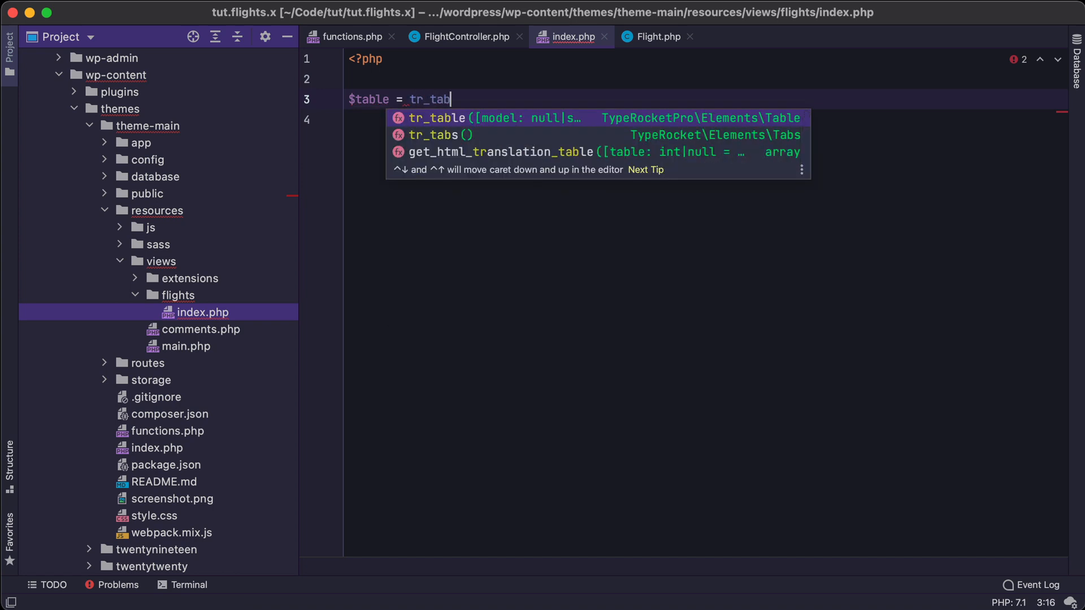
key("Return")
type(");")
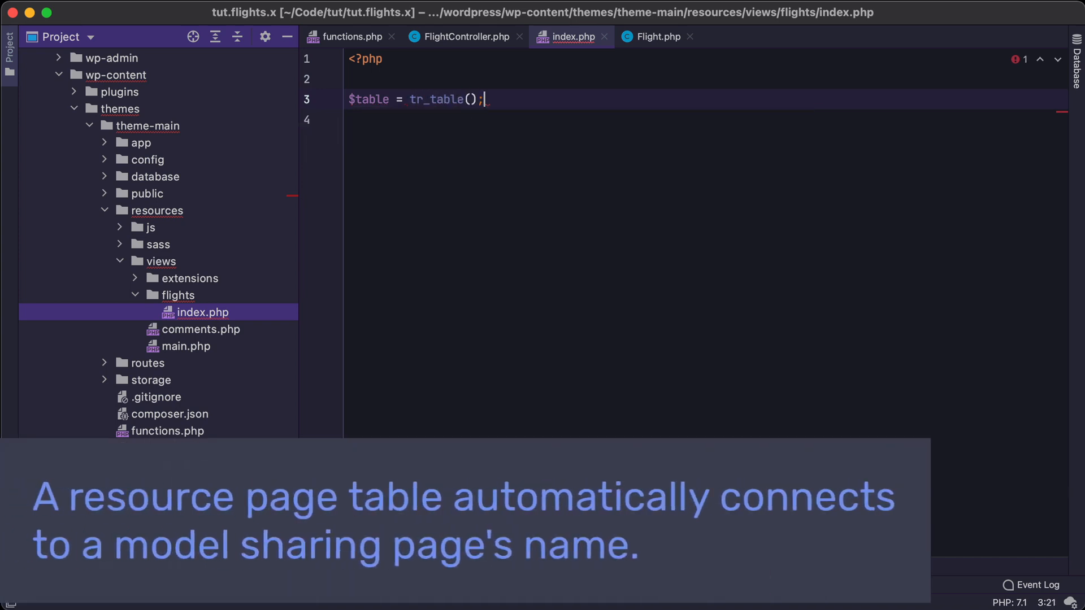
key("Up")
key("BackSpace")
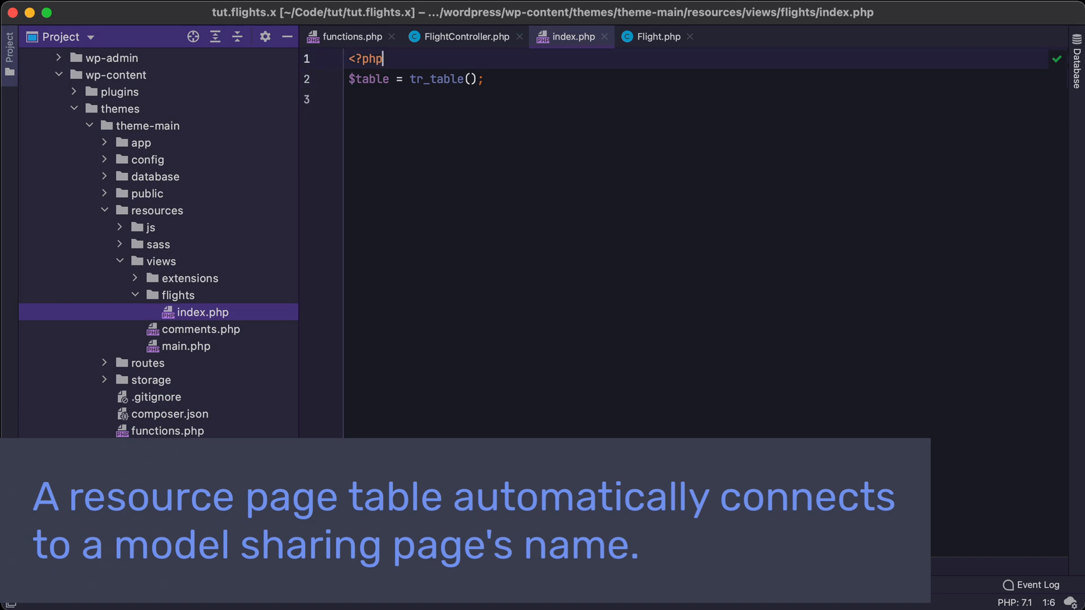
left_click(516, 79)
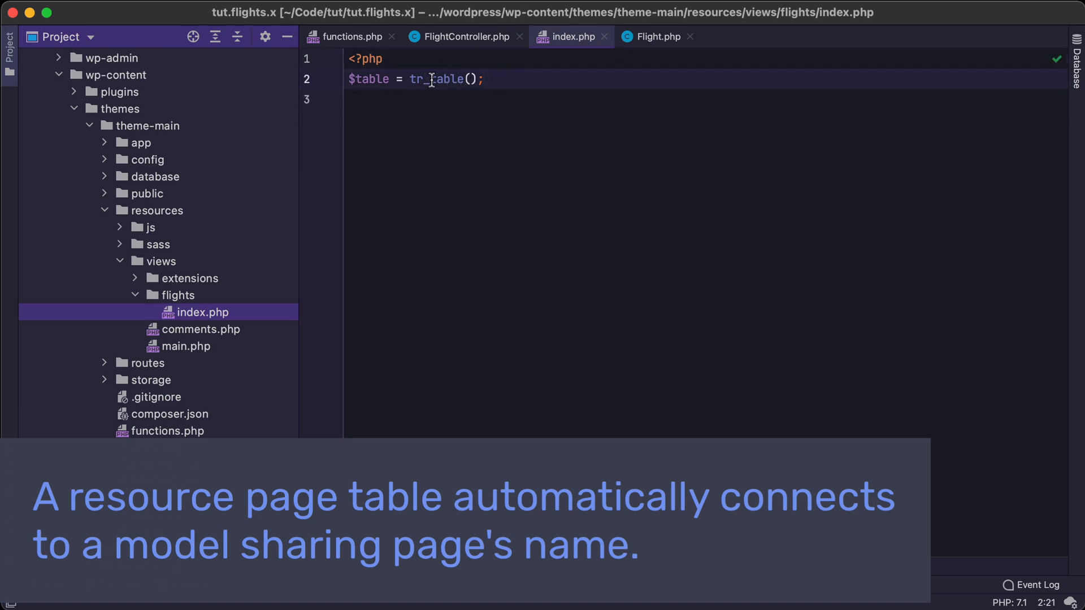
key("Left")
key("Home")
key("End")
left_click(472, 79)
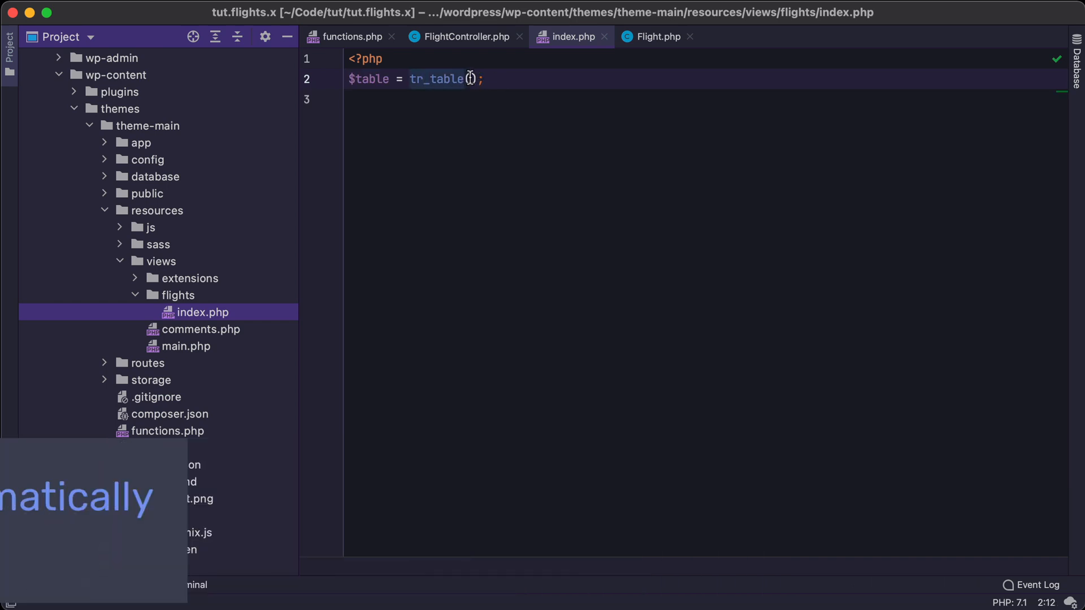
left_click(512, 77)
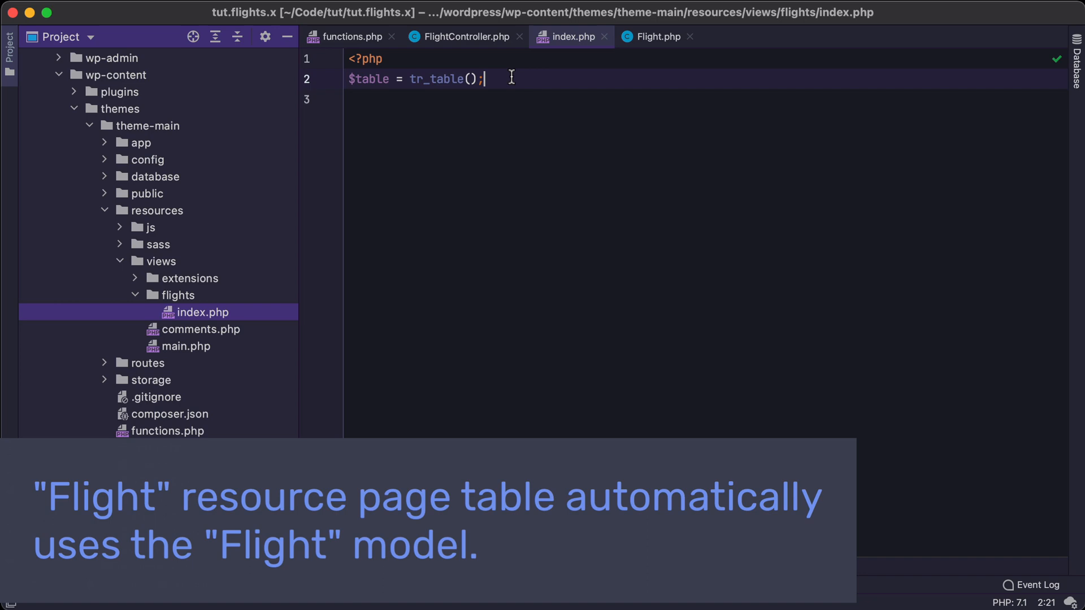
- Try passing \App\Models\Flight::class to tr_table, then remove the argument again
key("Left")
key("Left")
type("flight")
key("BackSpace")
key("BackSpace")
key("BackSpace")
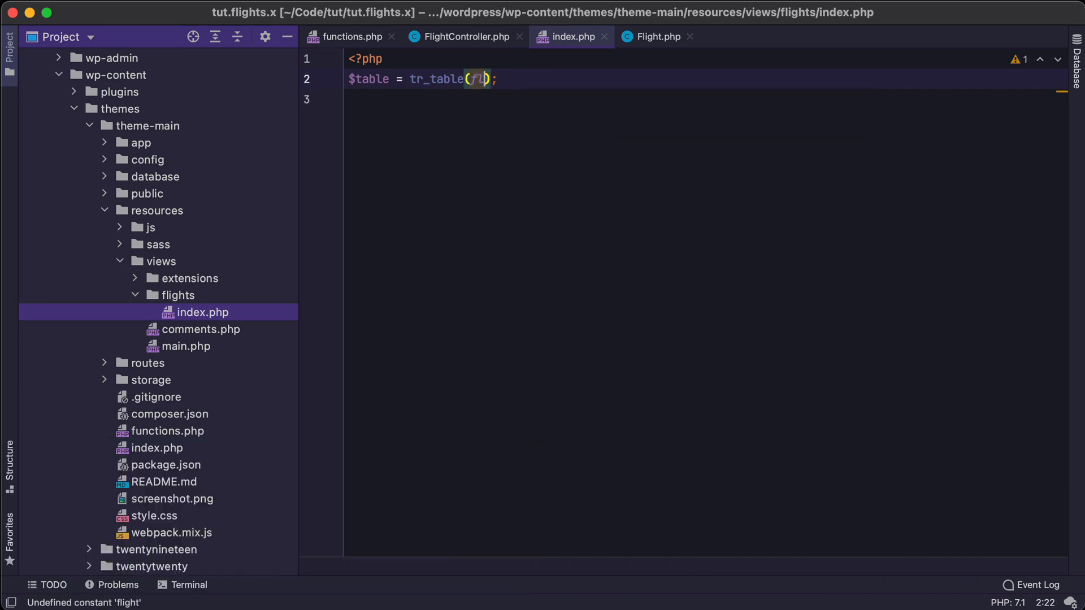
key("BackSpace")
key("BackSpace")
key("BackSpace")
type("Flight")
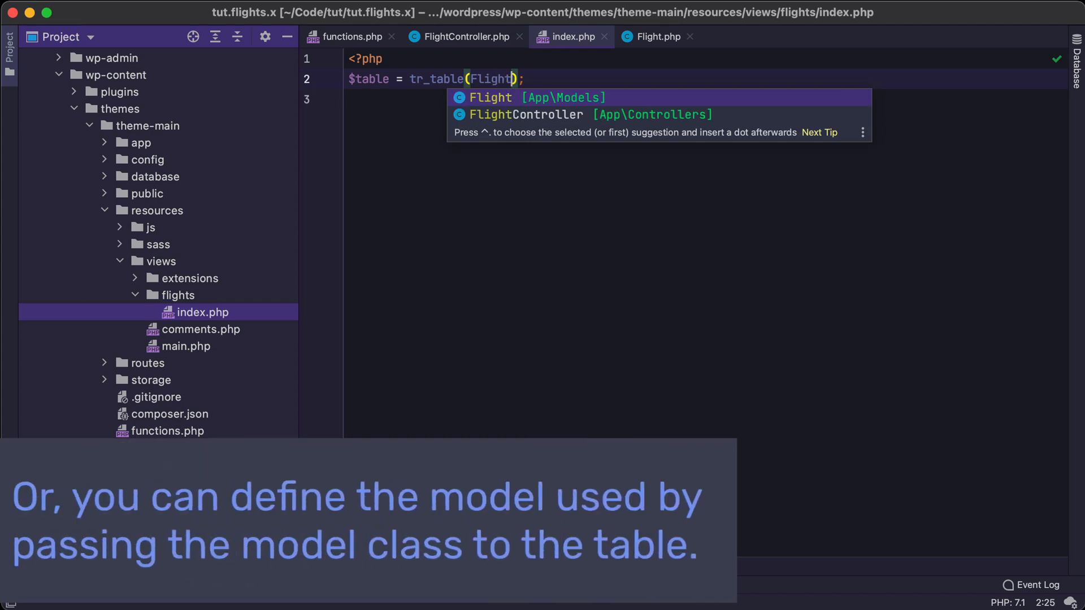
key("Return")
type("::")
key("Down")
key("Return")
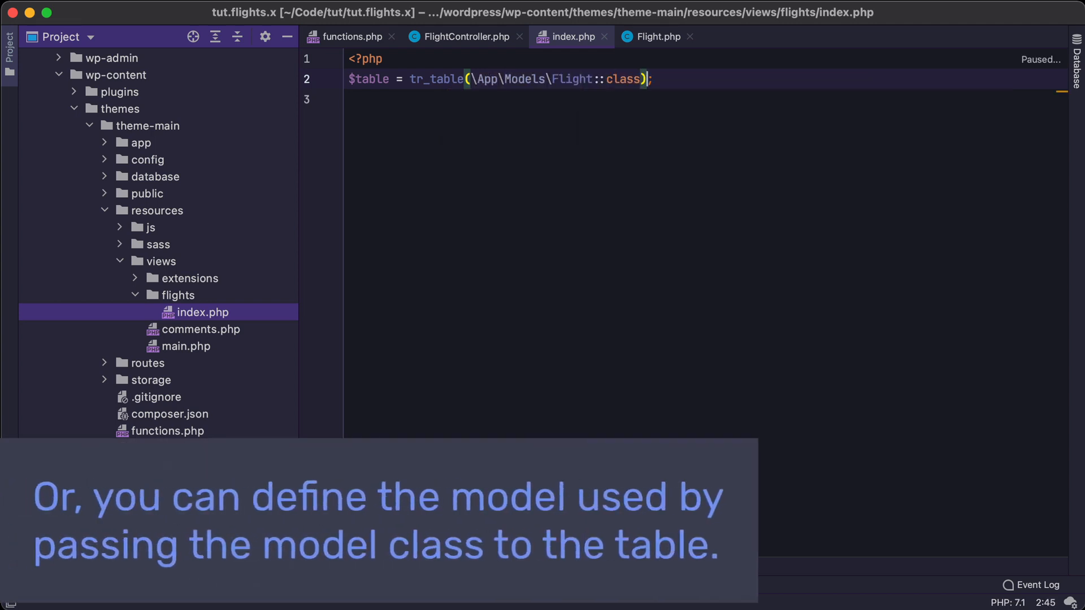
key("End")
key("Left")
key("Left")
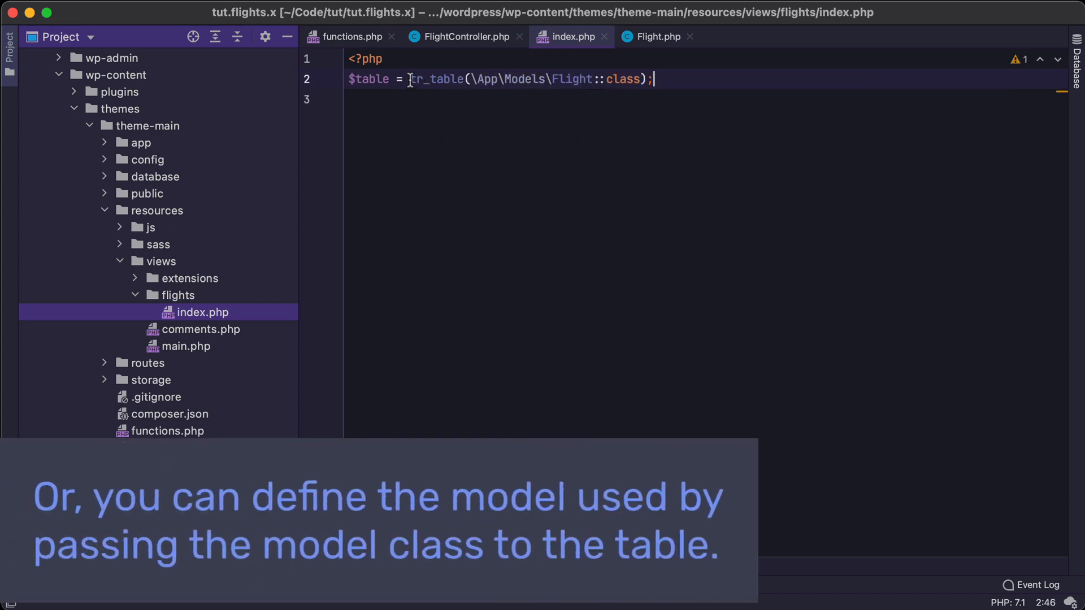
left_click(573, 76)
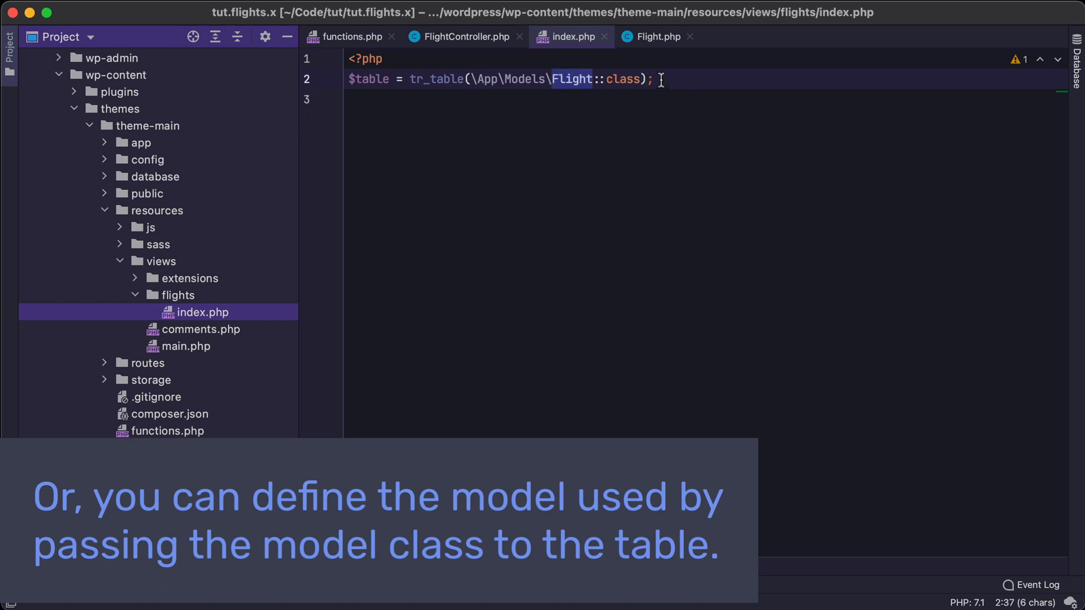
double_click(574, 75)
mouse_move(640, 79)
left_mouse_down()
mouse_move(475, 78)
mouse_move(639, 76)
left_mouse_up()
left_click(543, 102)
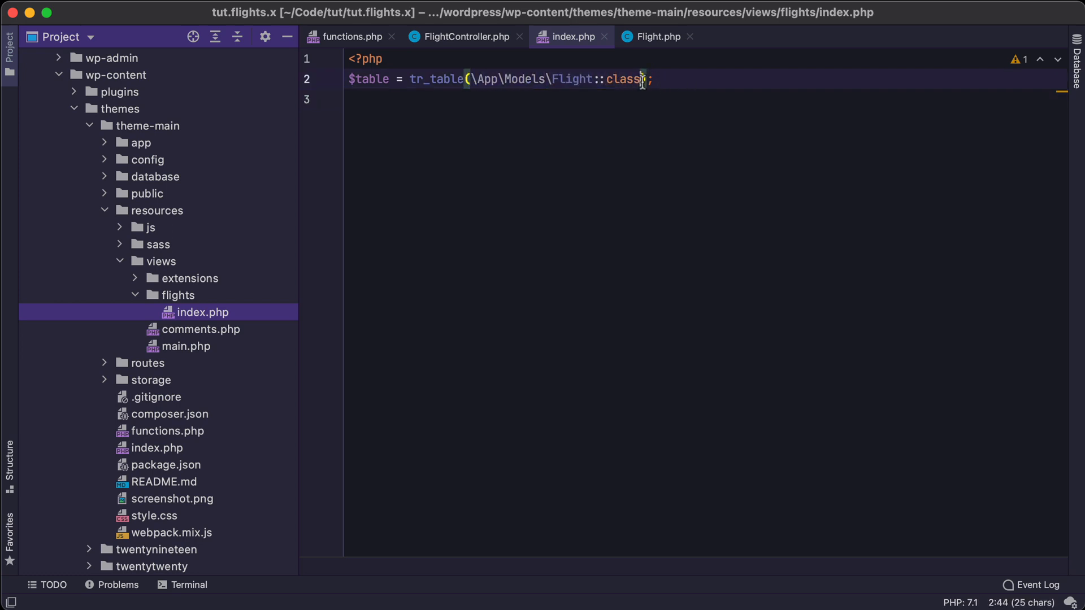
left_click_drag(641, 79, 472, 79)
key("BackSpace")
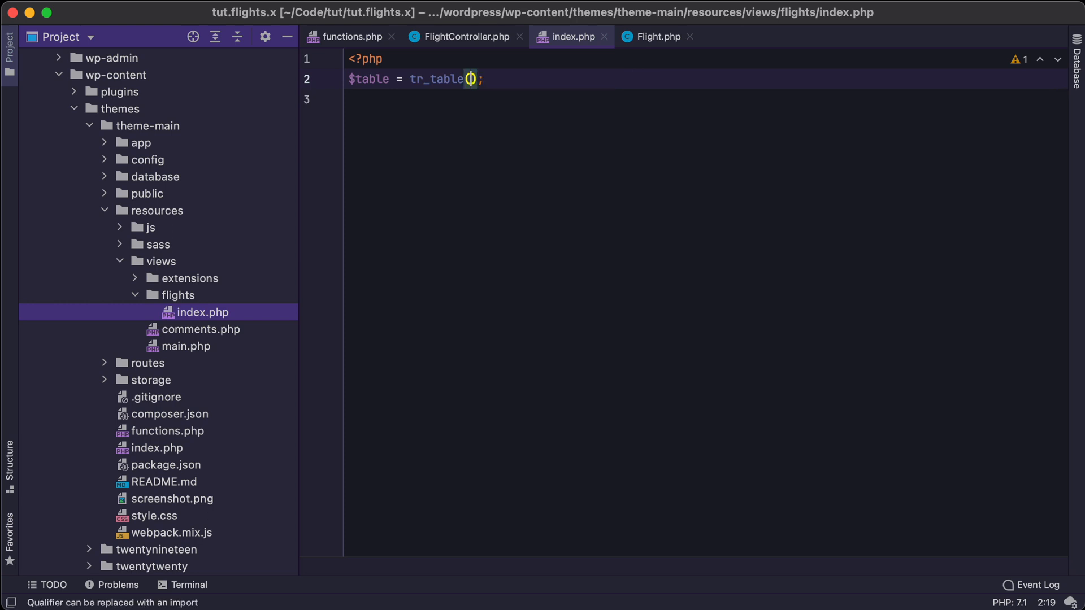
left_click(535, 80)
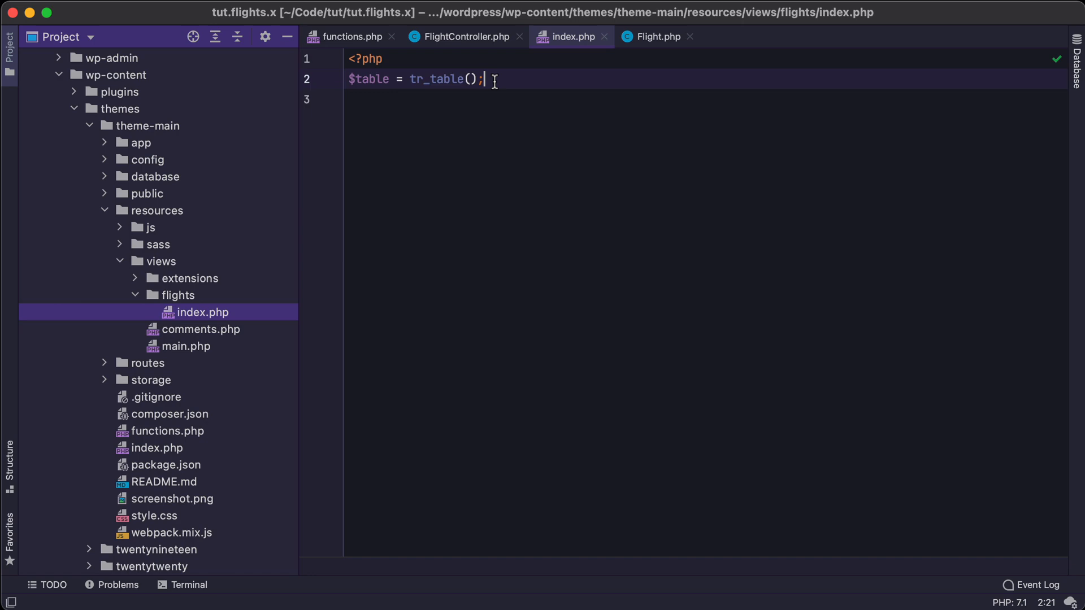
- Select the whole PHP code block under 'Views: Flight Index Page' in the TypeRocket tutorial
key("super+Tab")
scroll(518, 279, "down", 5)
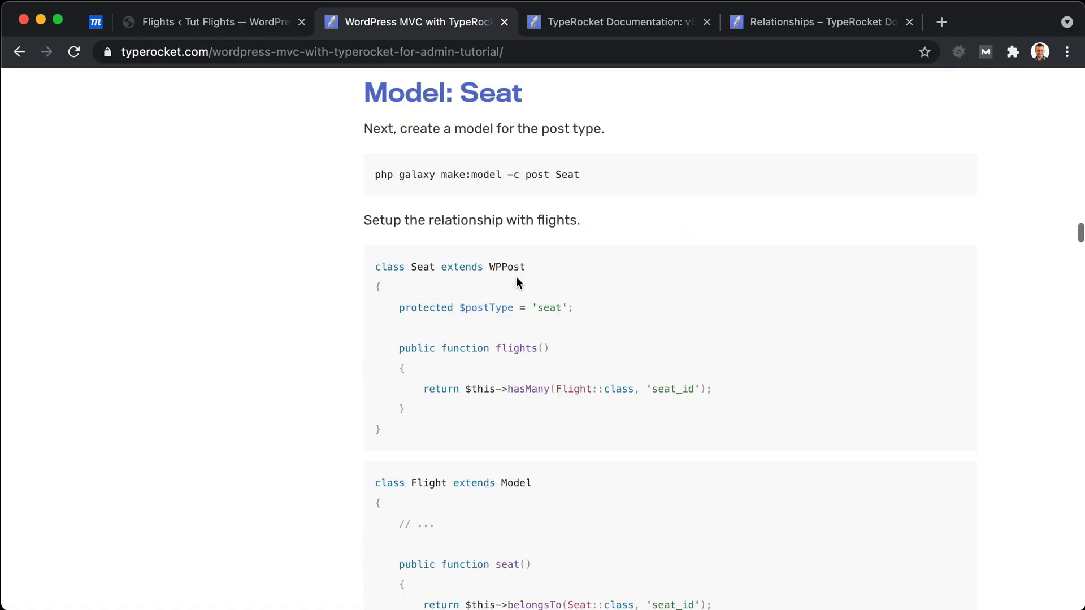
scroll(516, 276, "down", 5)
scroll(515, 276, "down", 2)
scroll(515, 277, "down", 4)
scroll(515, 278, "down", 1)
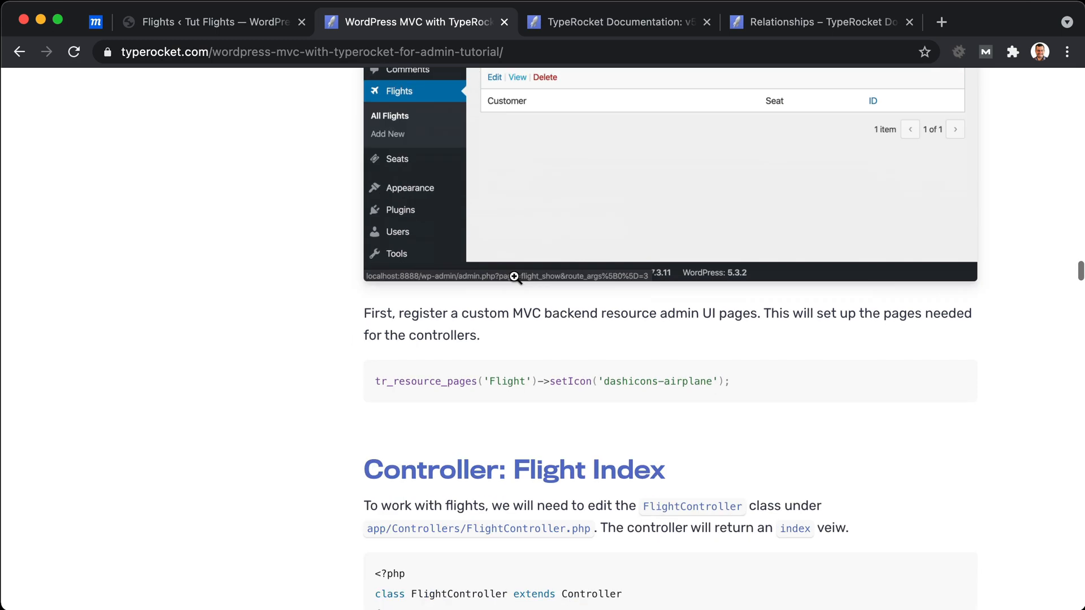
scroll(515, 277, "down", 1)
scroll(514, 277, "down", 3)
scroll(514, 278, "down", 2)
scroll(513, 280, "down", 3)
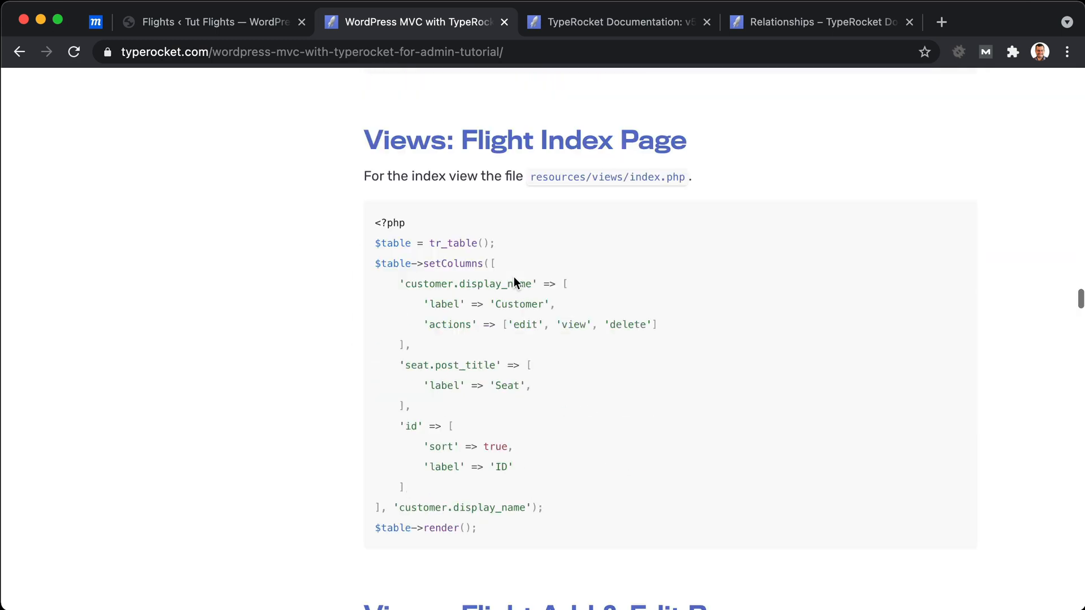
scroll(514, 281, "down", 2)
left_click_drag(376, 138, 569, 436)
key("super+c")
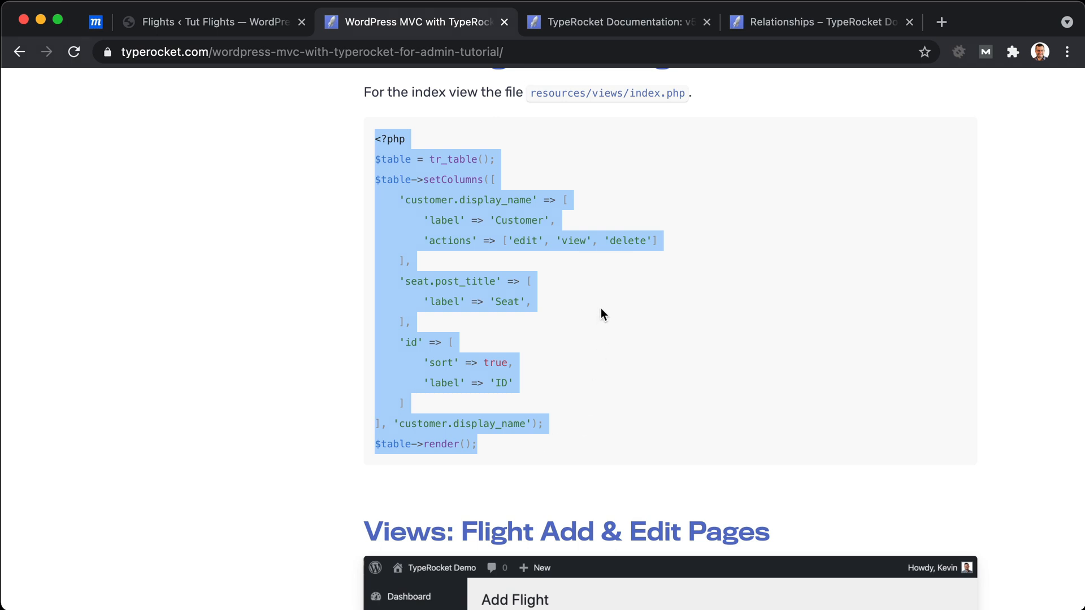
key("super+Tab")
key("super+a")
key("super+v")
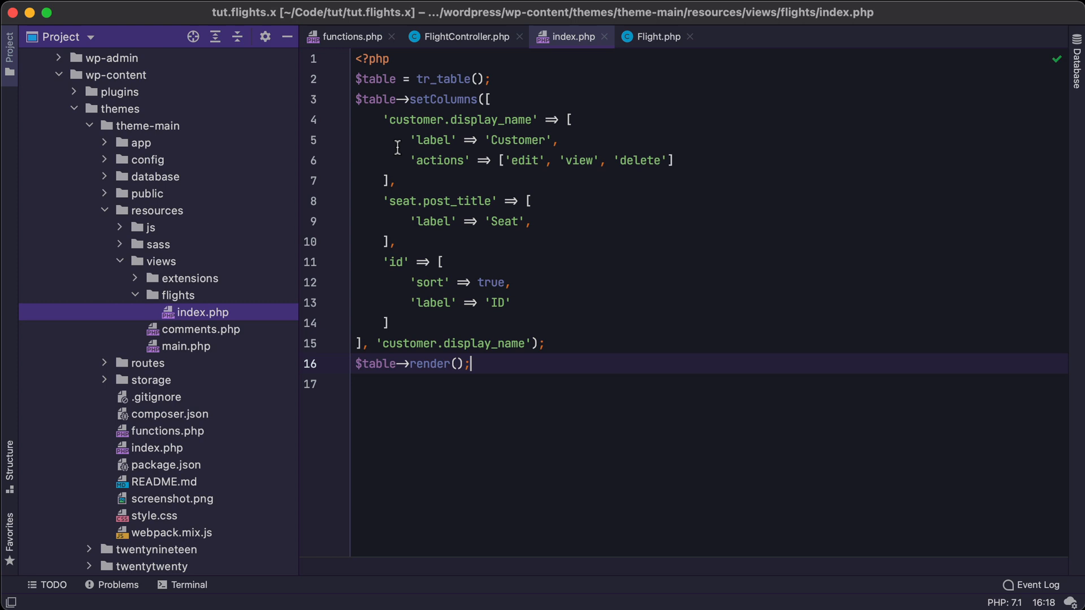
left_click(376, 62)
left_click(393, 79)
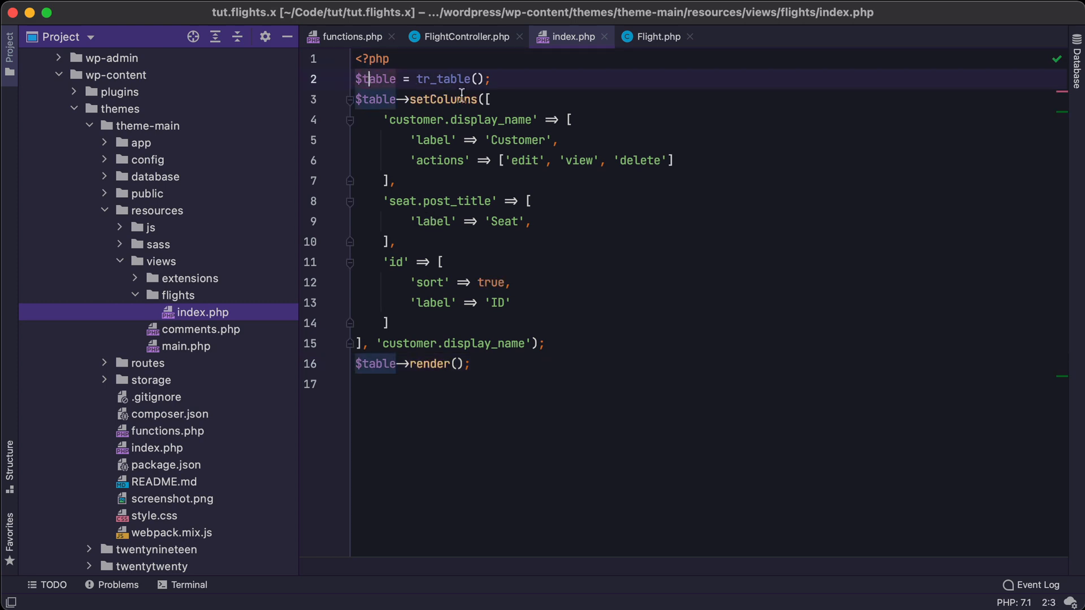
left_click(411, 100)
left_click_drag(410, 99, 492, 100)
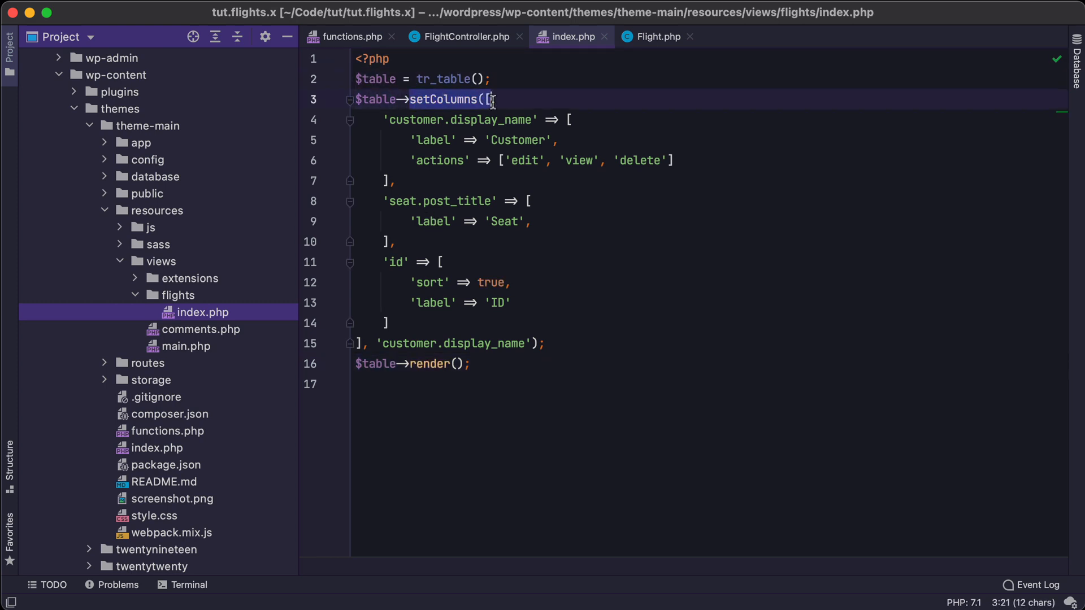
left_click(414, 120)
double_click(415, 119)
double_click(500, 119)
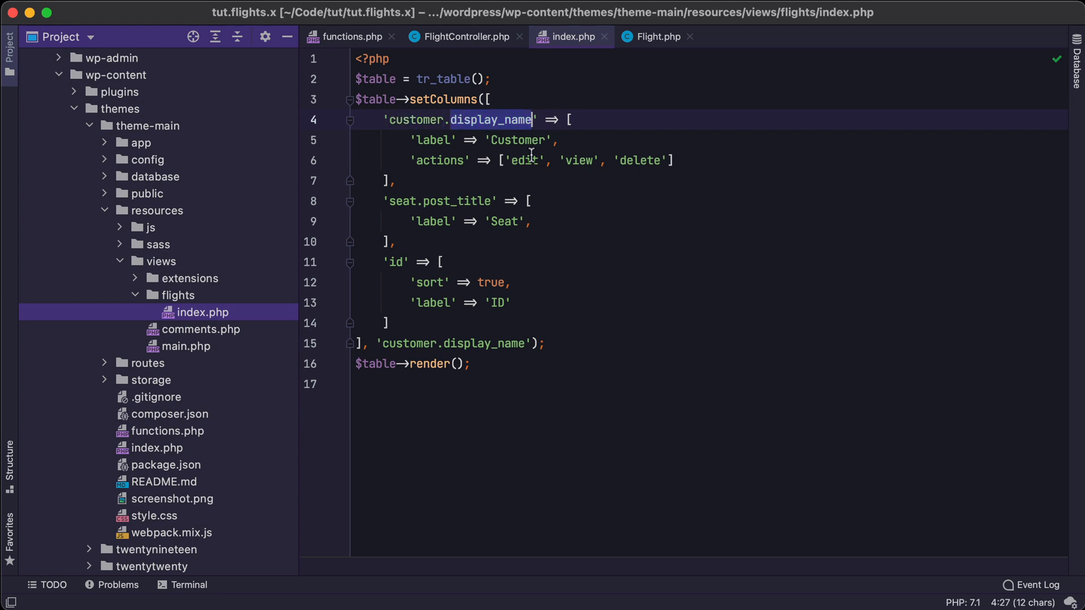
left_click_drag(388, 120, 534, 119)
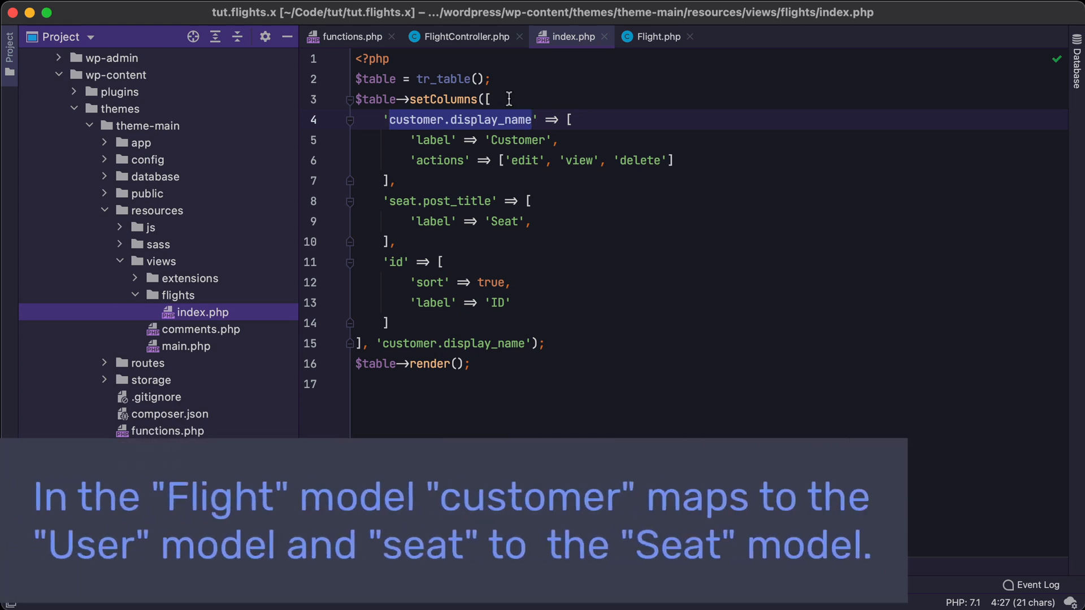
left_click(479, 99)
left_click_drag(443, 119, 531, 120)
double_click(437, 120)
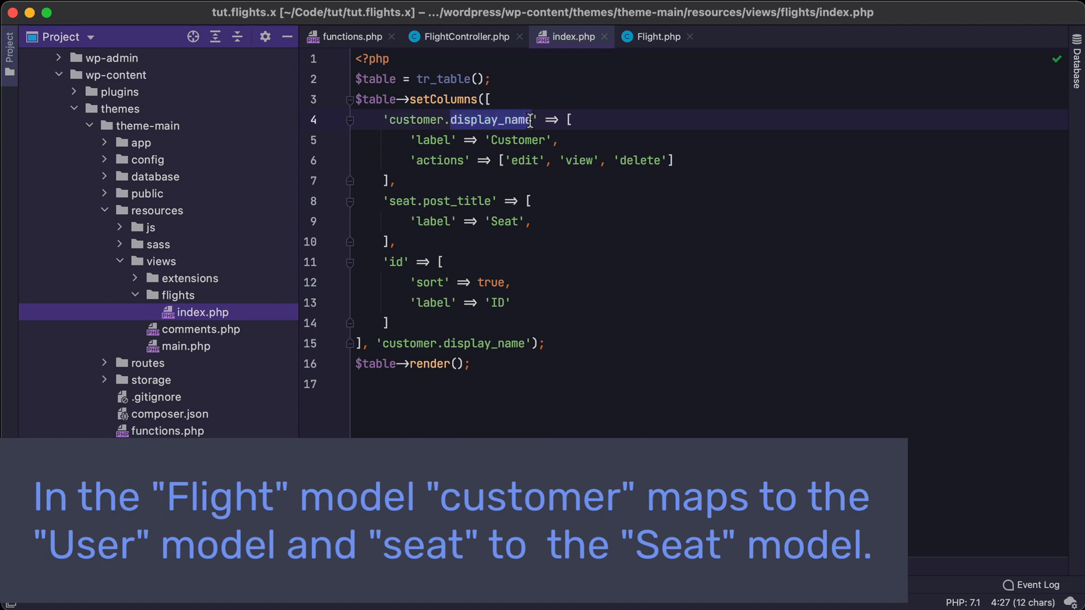
left_click(525, 103)
double_click(428, 120)
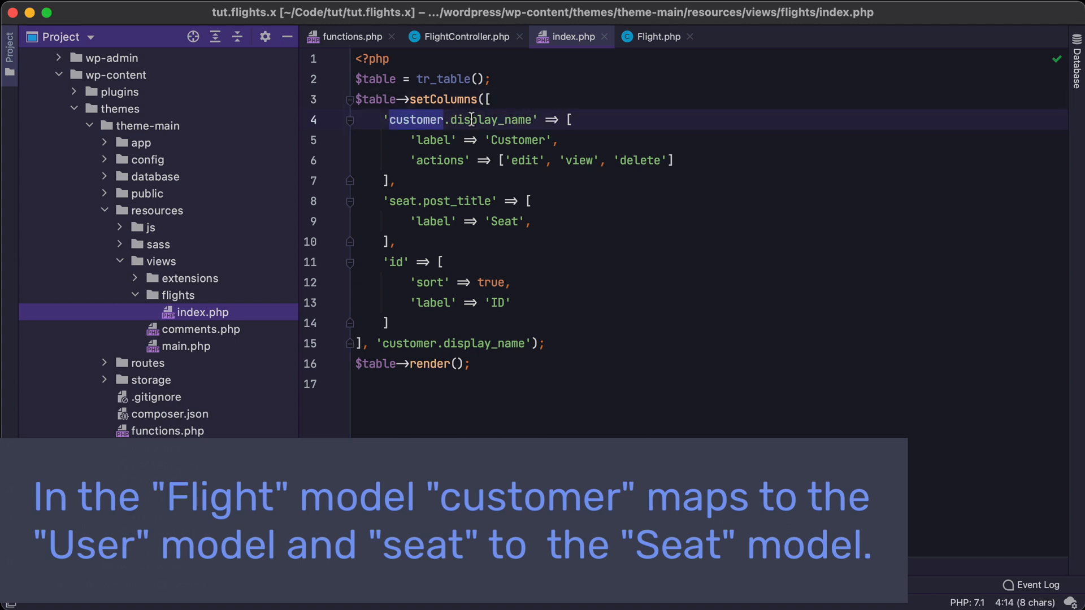
double_click(468, 120)
double_click(424, 120)
double_click(471, 120)
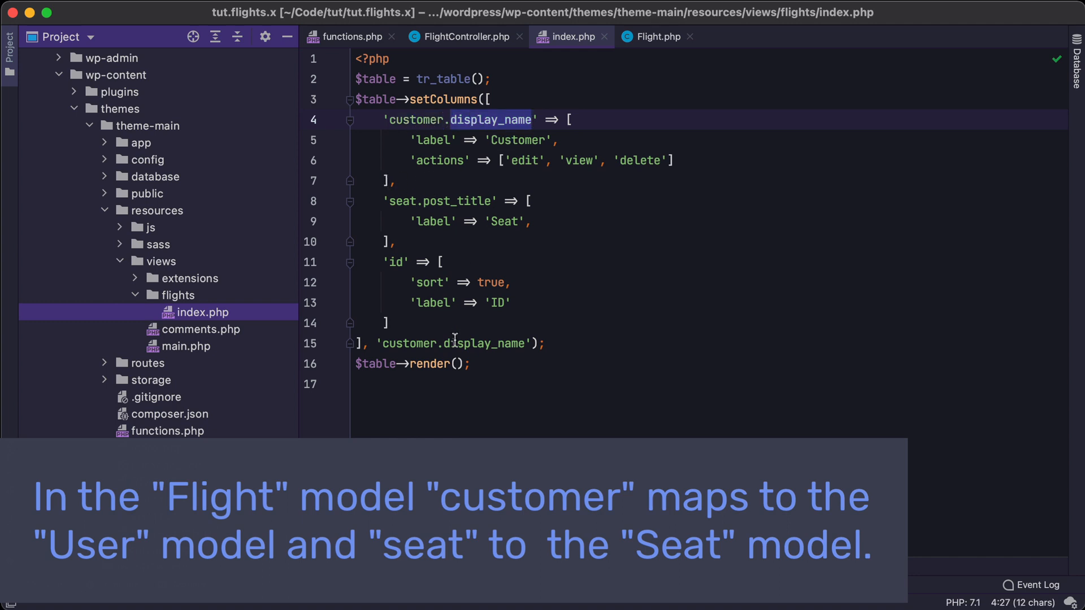
left_click(437, 201)
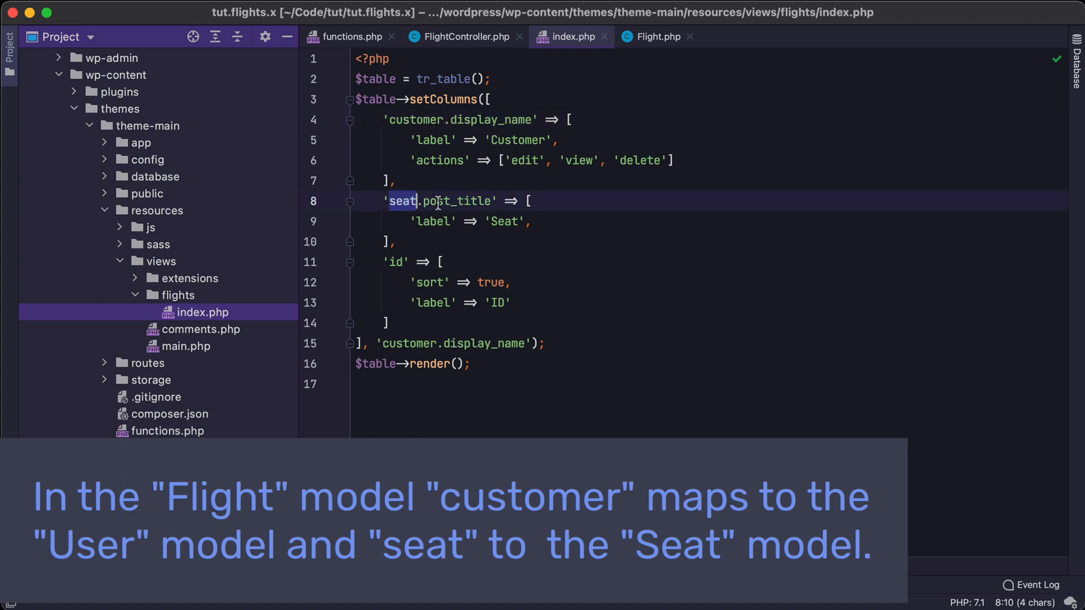
double_click(438, 201)
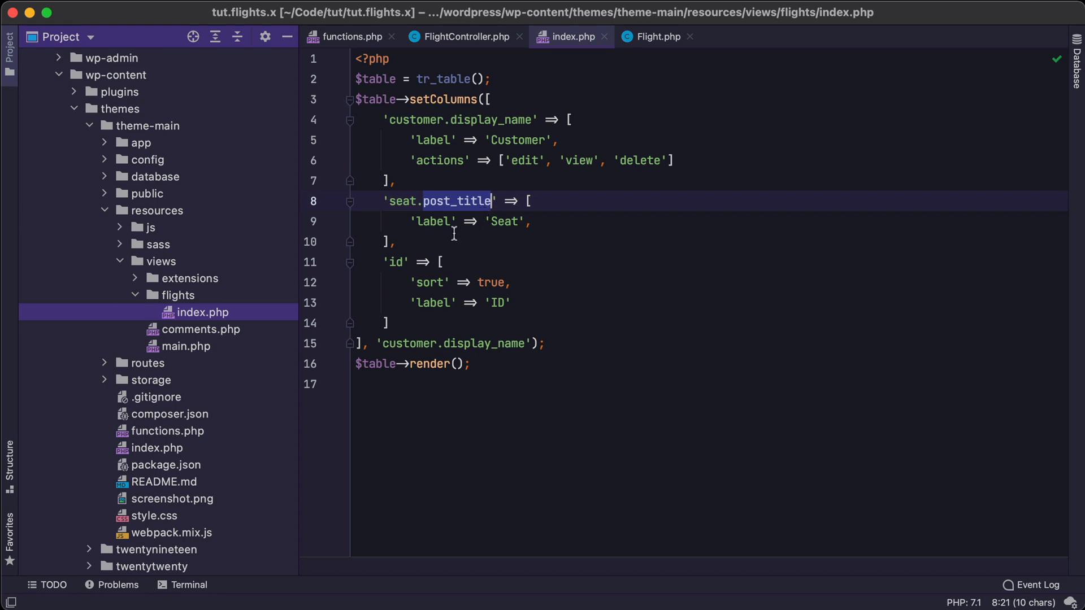
left_click_drag(383, 343, 526, 343)
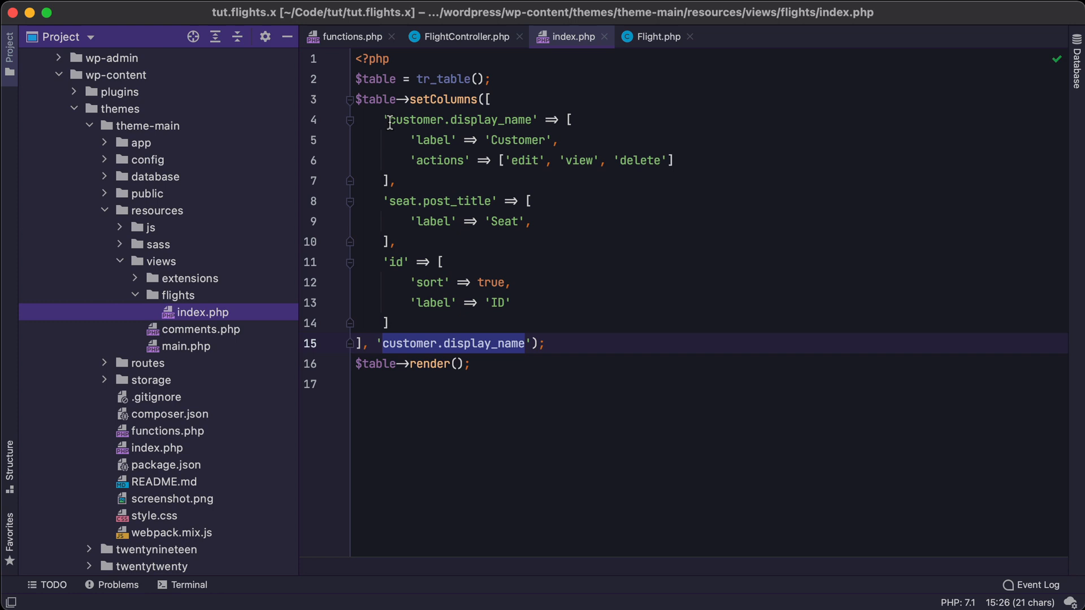
left_click_drag(389, 123, 530, 121)
left_click(457, 159)
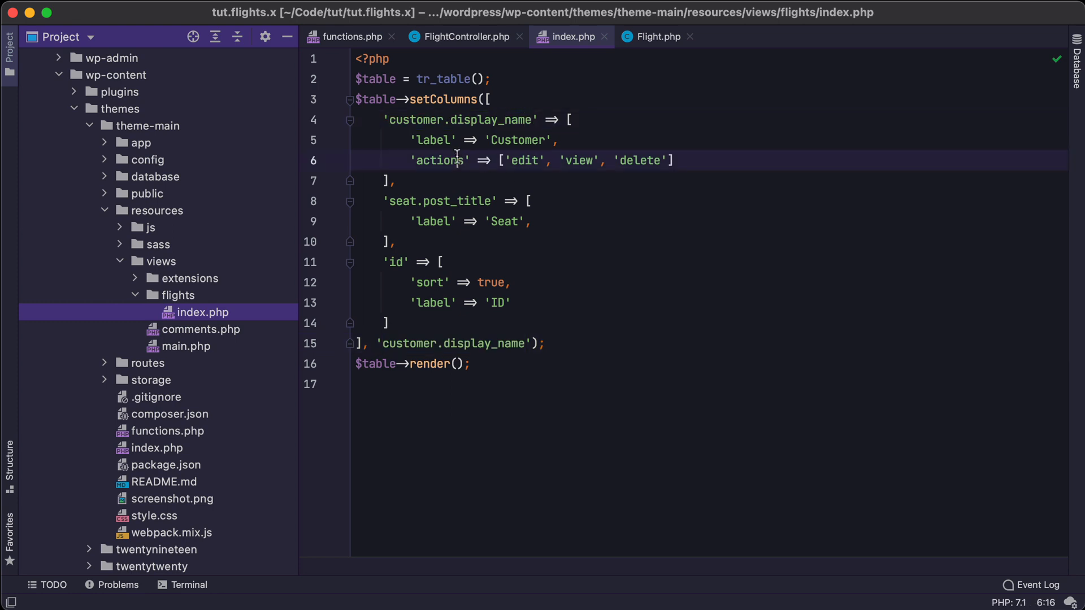
left_click_drag(376, 344, 531, 342)
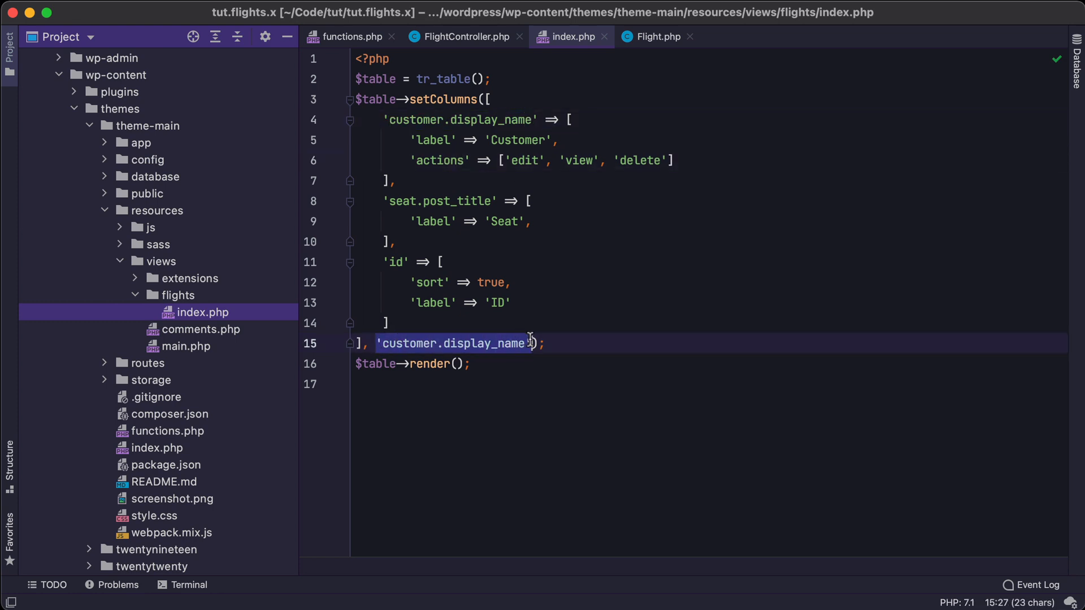
mouse_move(529, 342)
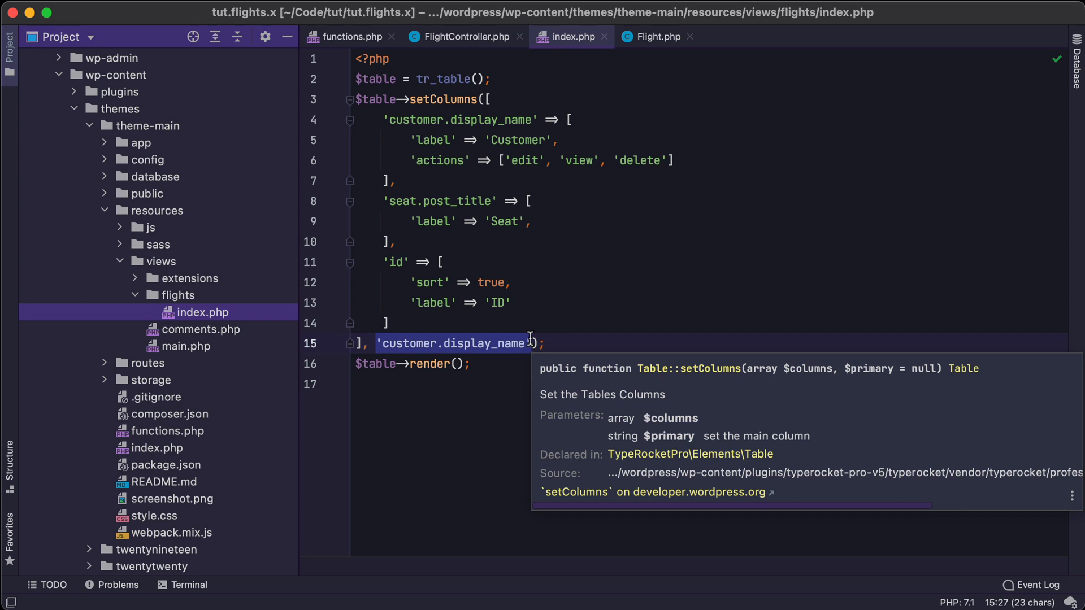
left_click(454, 322)
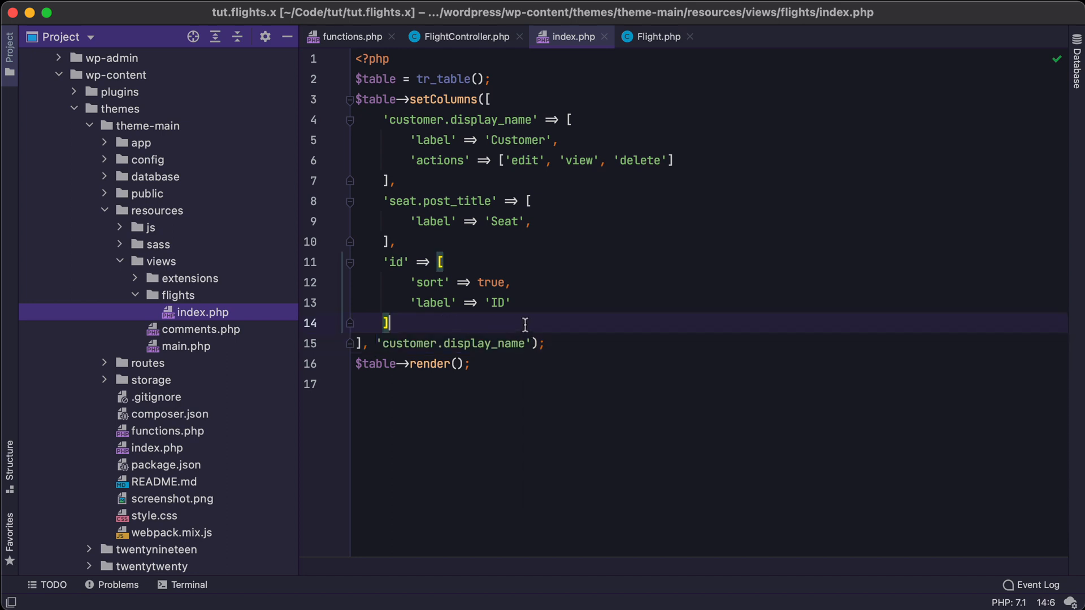
left_click_drag(410, 160, 705, 160)
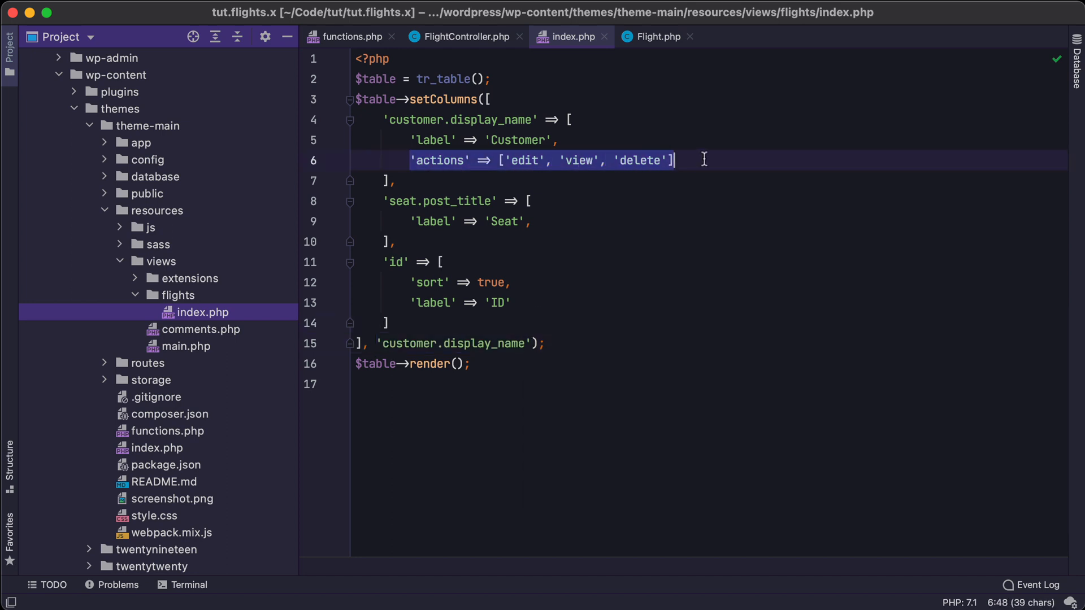
left_click(631, 139)
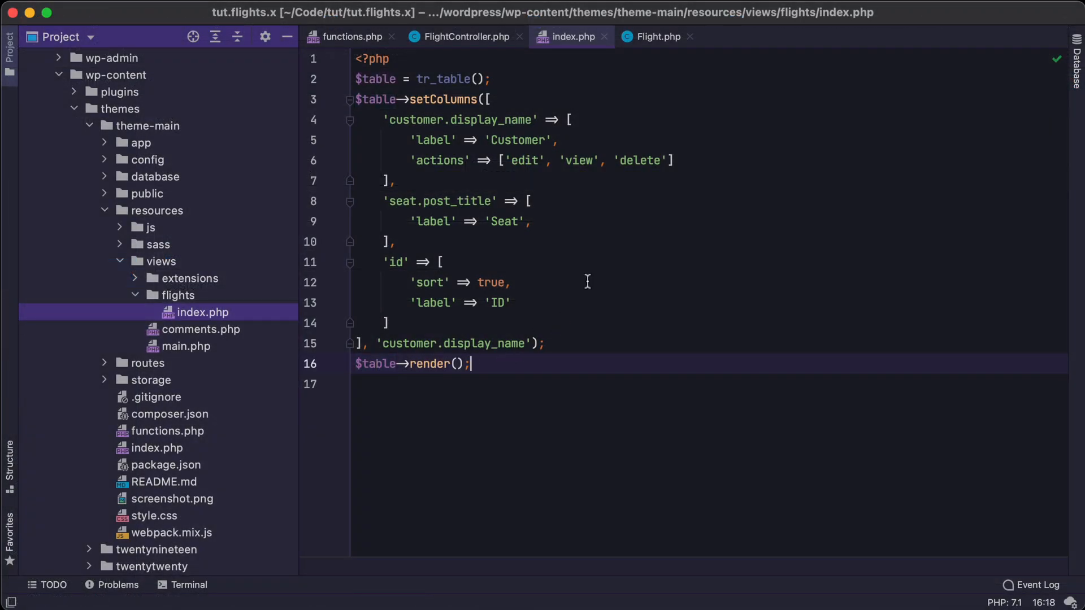
left_click(569, 341)
left_click(523, 363)
- Refresh the Flights ‹ Tut Flights tab and check the seat 1A and ID 1 values in the table
key("super+Tab")
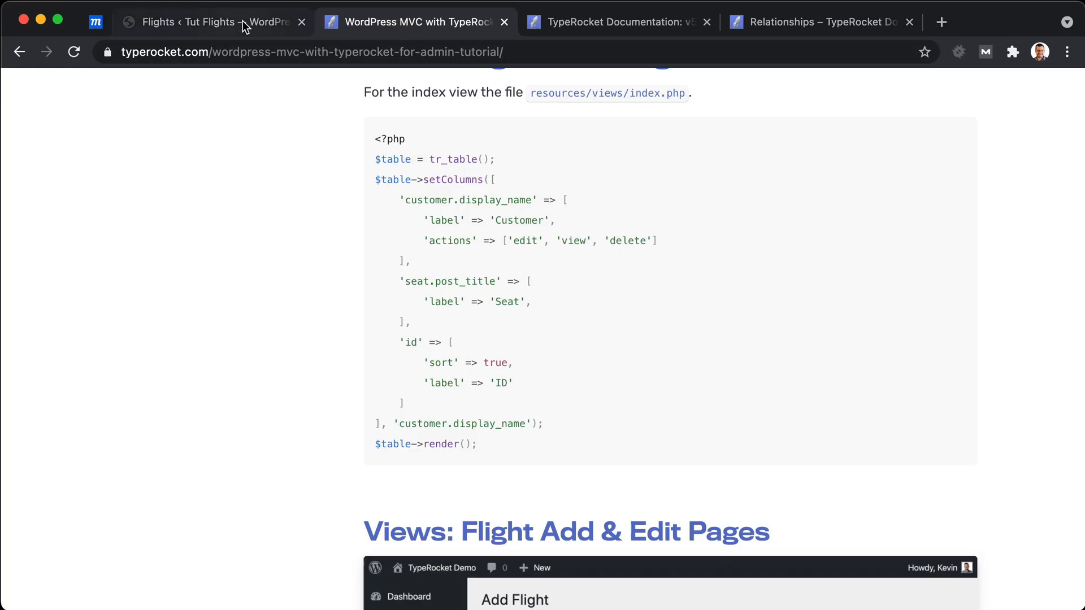
left_click(229, 22)
key("super+r")
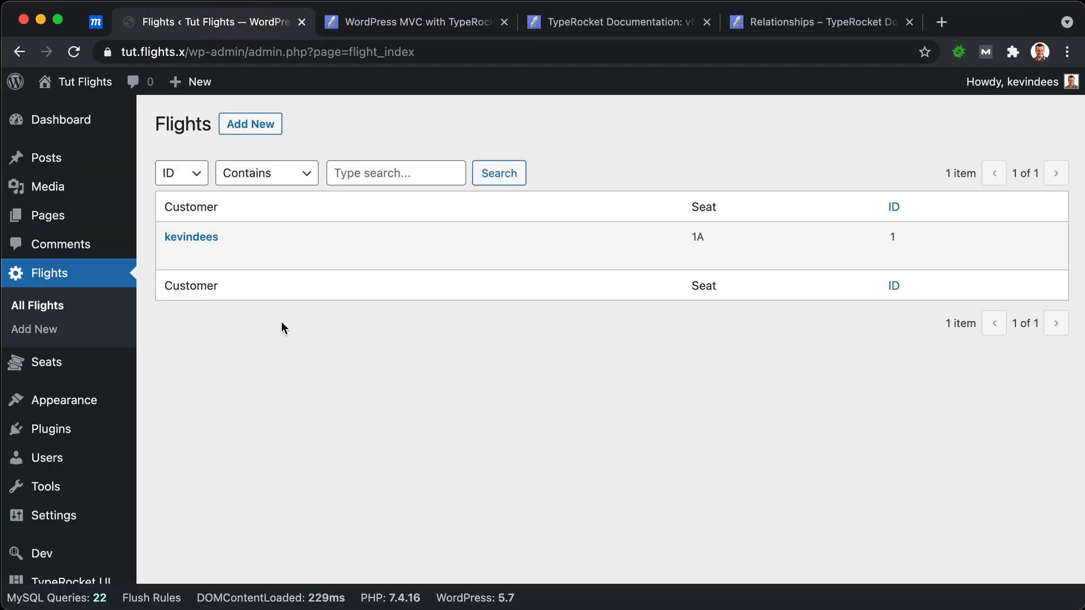
mouse_move(339, 245)
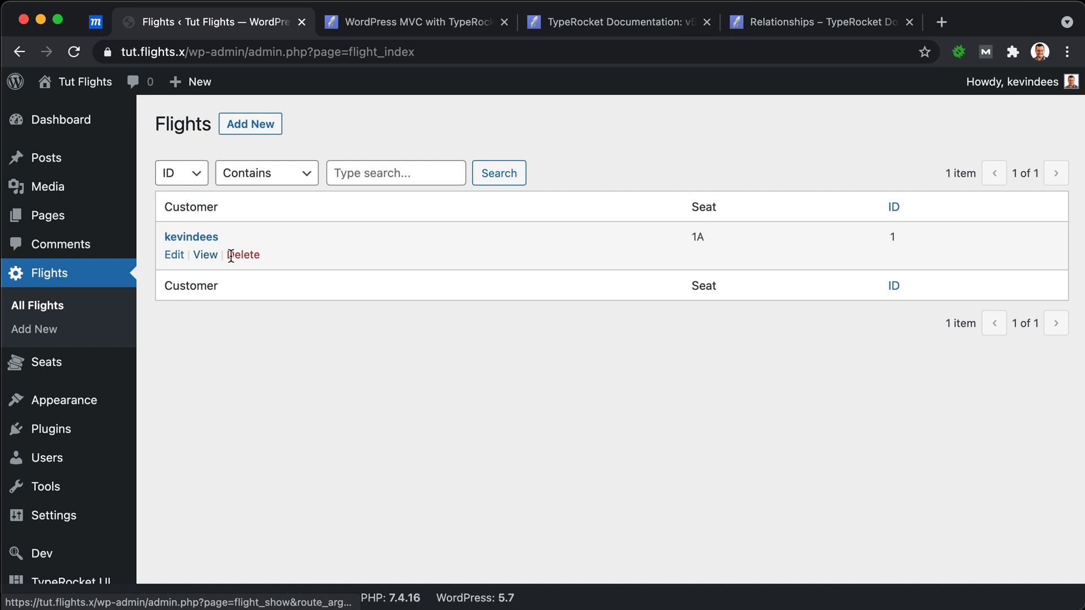
double_click(694, 237)
double_click(891, 237)
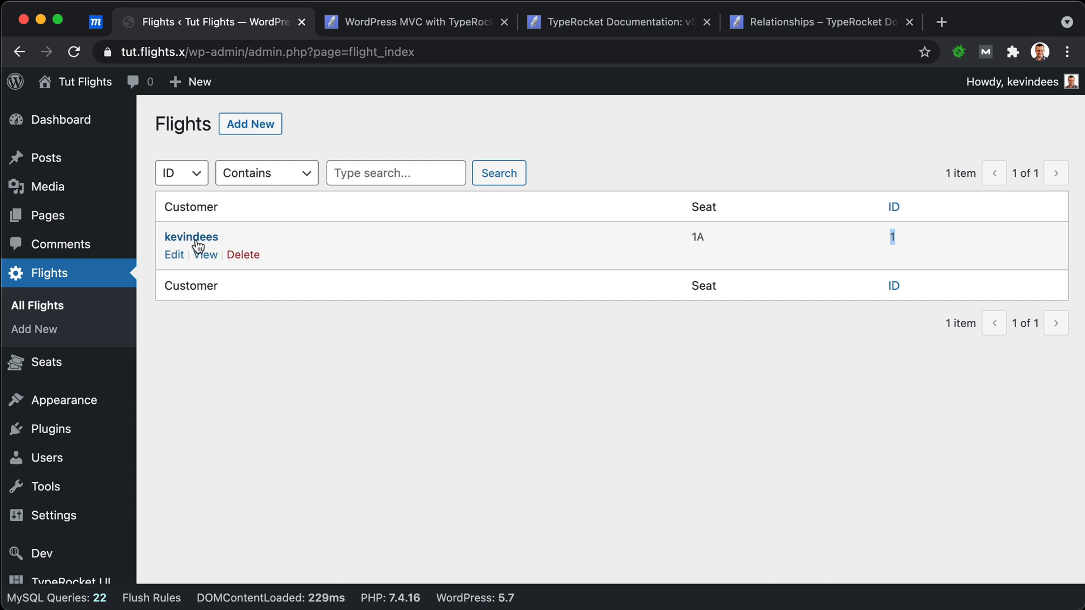
- Duplicate the customer.display_name column block directly below itself in the flights index view
key("super+Tab")
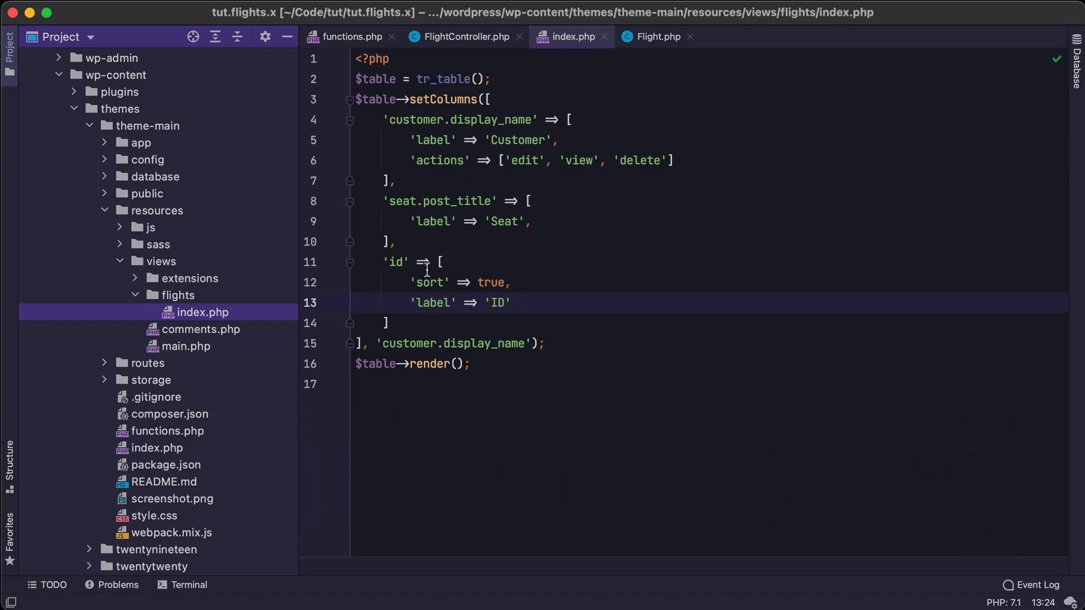
left_click(475, 263)
left_click_drag(383, 120, 399, 181)
left_click(408, 181)
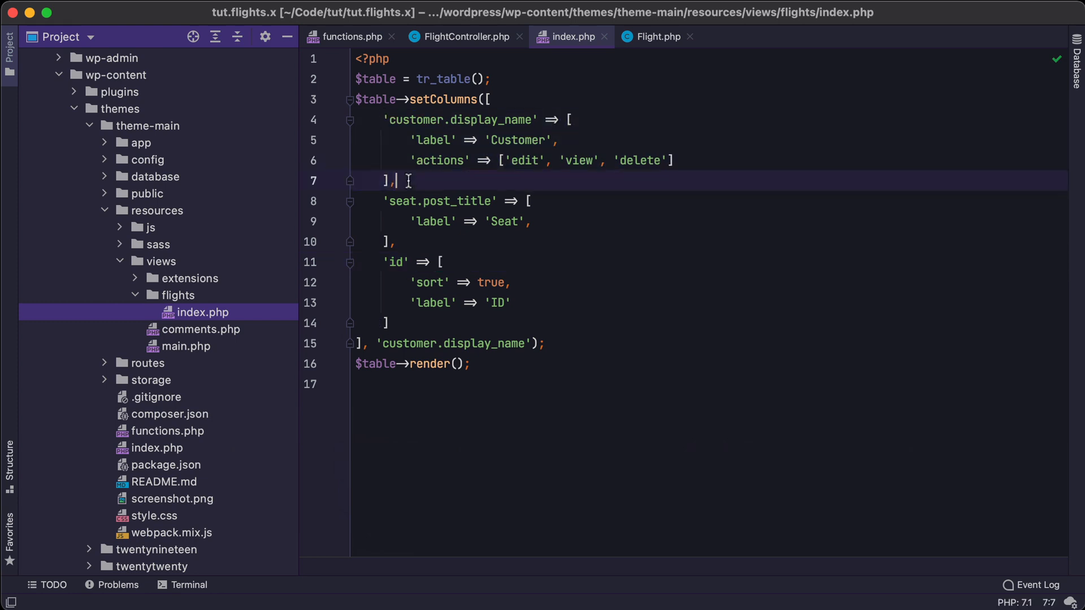
key("Return")
type("'customer.display_name' => [         'label' => 'Customer',         'actions' => ['edit', 'view', 'delete']     ],")
- Change the duplicate to customer.user_email labelled Email and remove its actions line
double_click(467, 201)
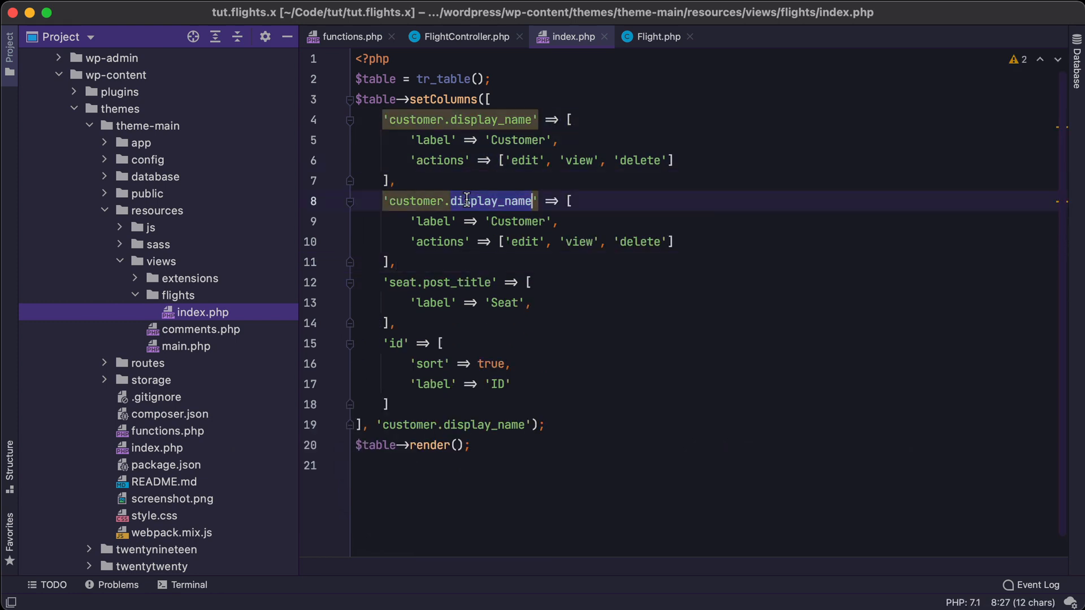
type("user_em")
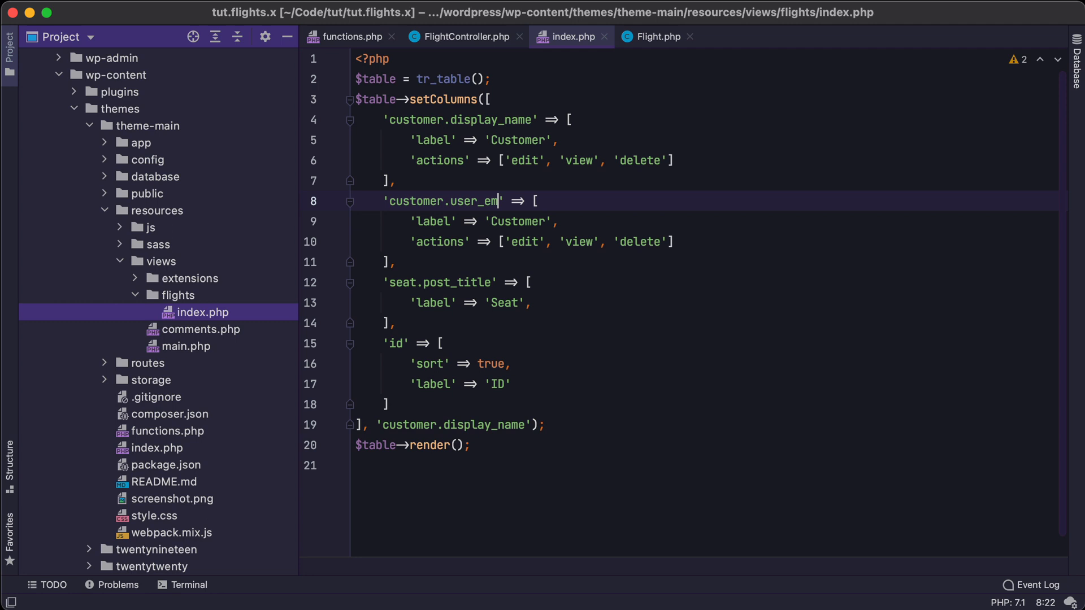
type("ail")
double_click(524, 222)
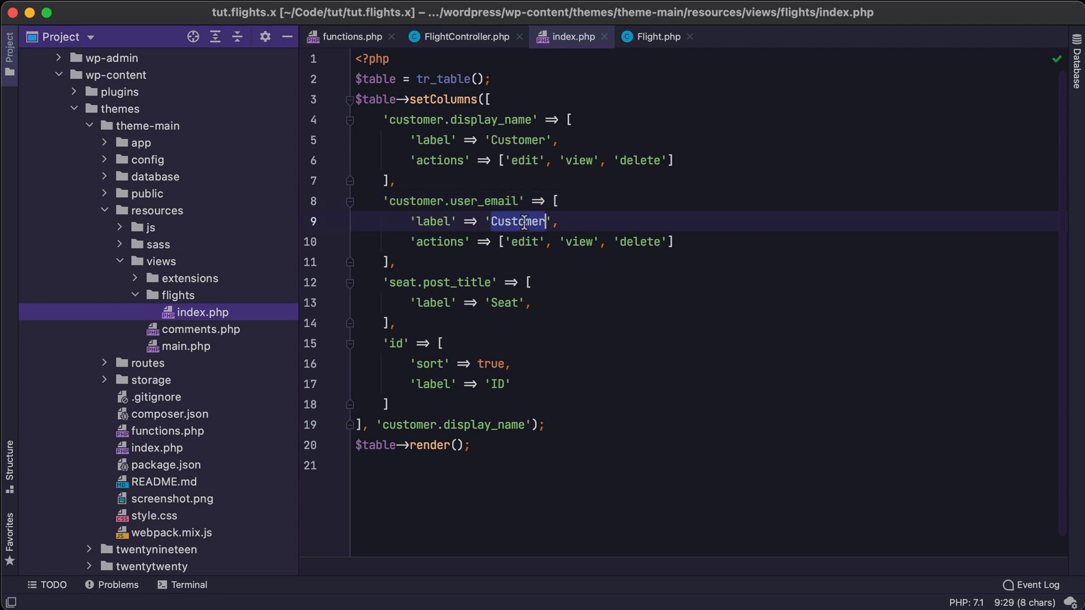
type("Email")
left_click_drag(694, 242, 640, 221)
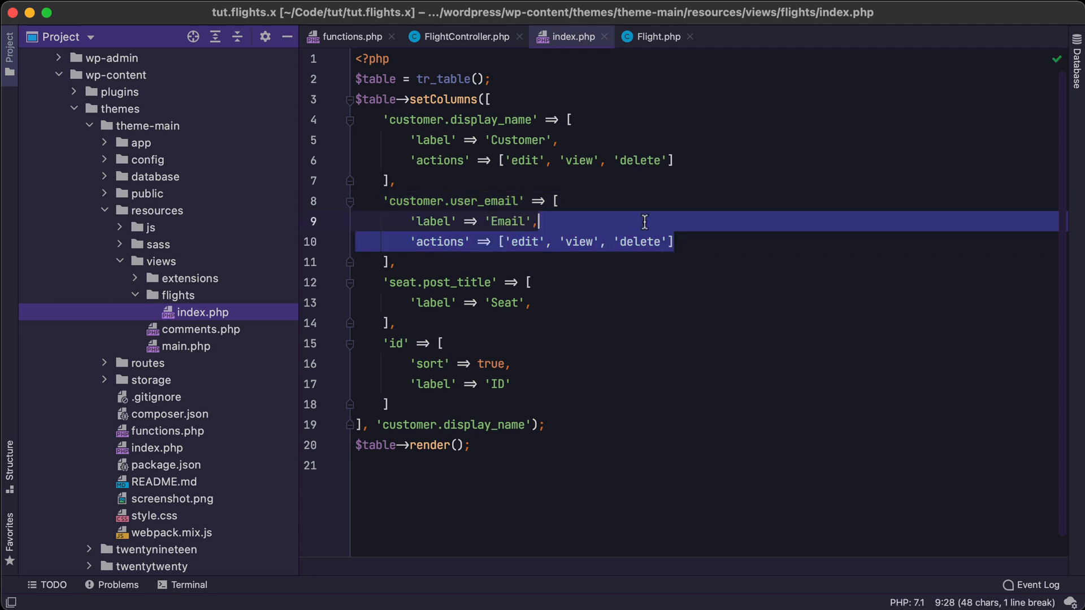
key("BackSpace")
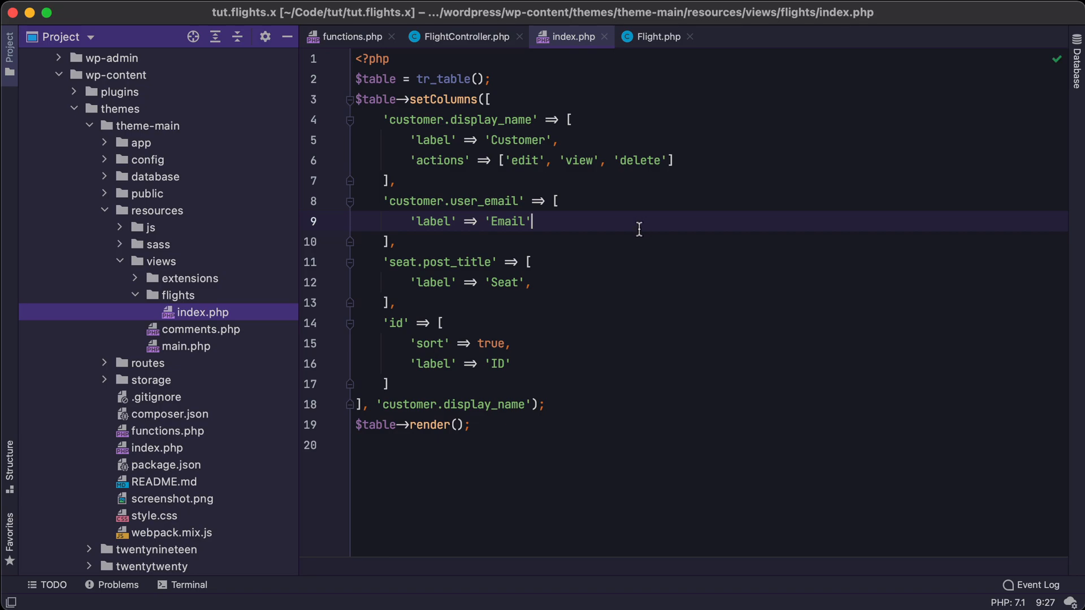
key("super+Tab")
key("super+r")
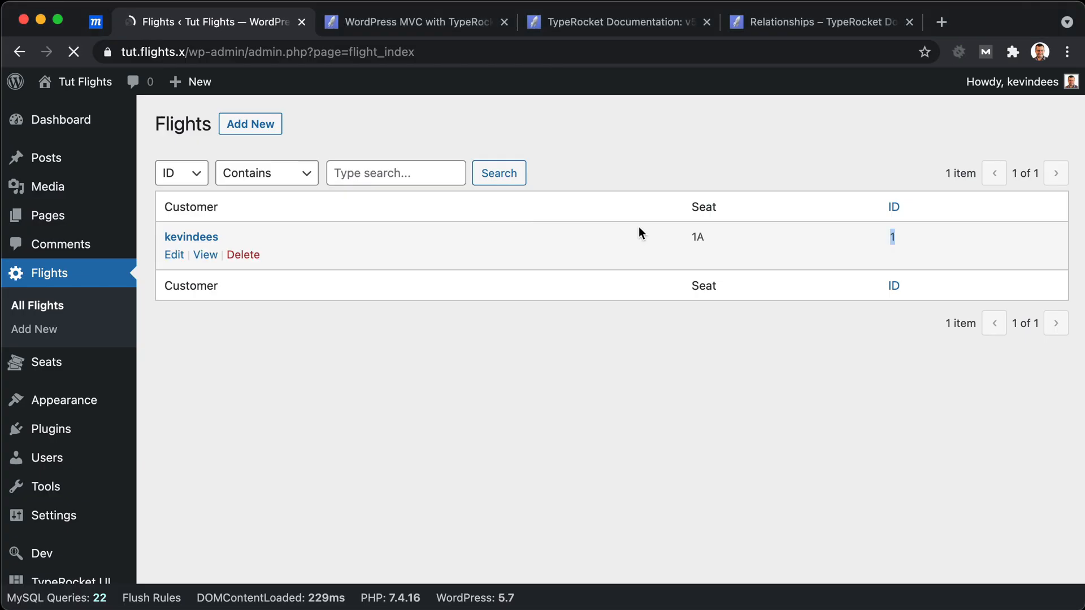
left_click_drag(489, 237, 637, 237)
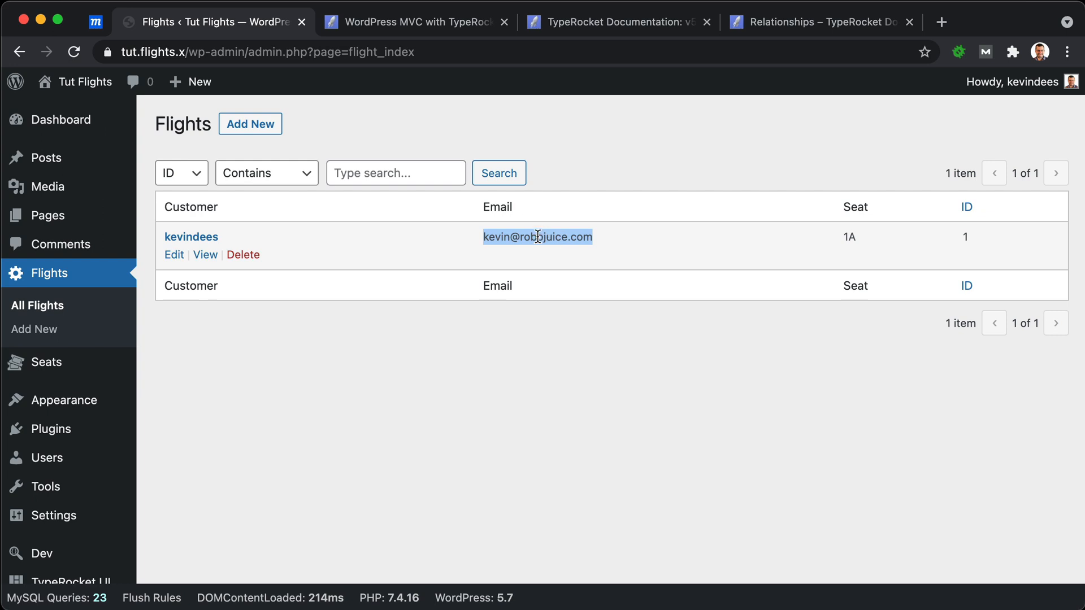
left_click(407, 255)
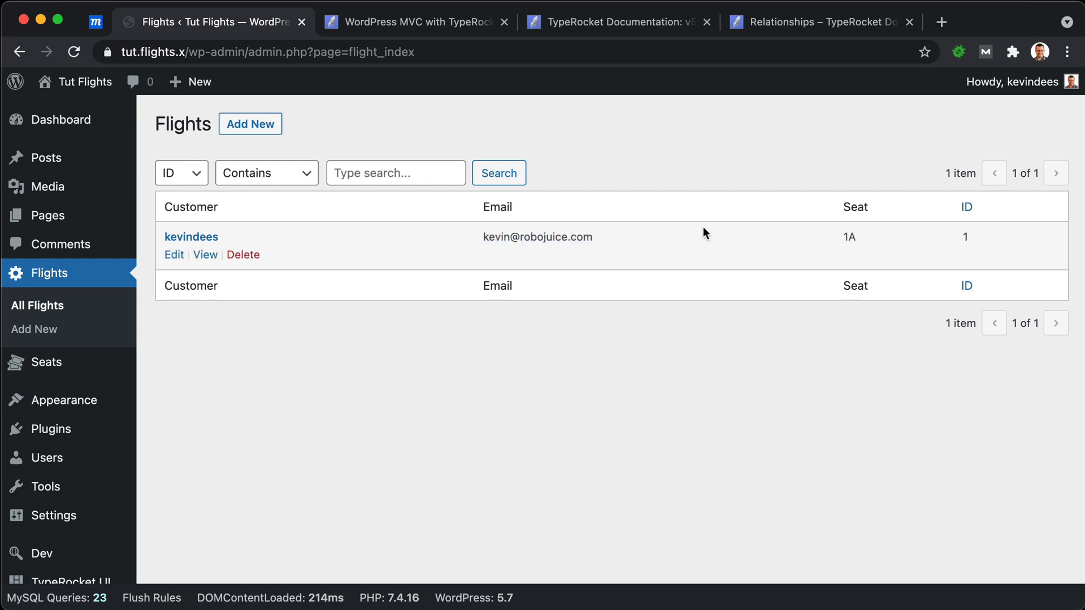